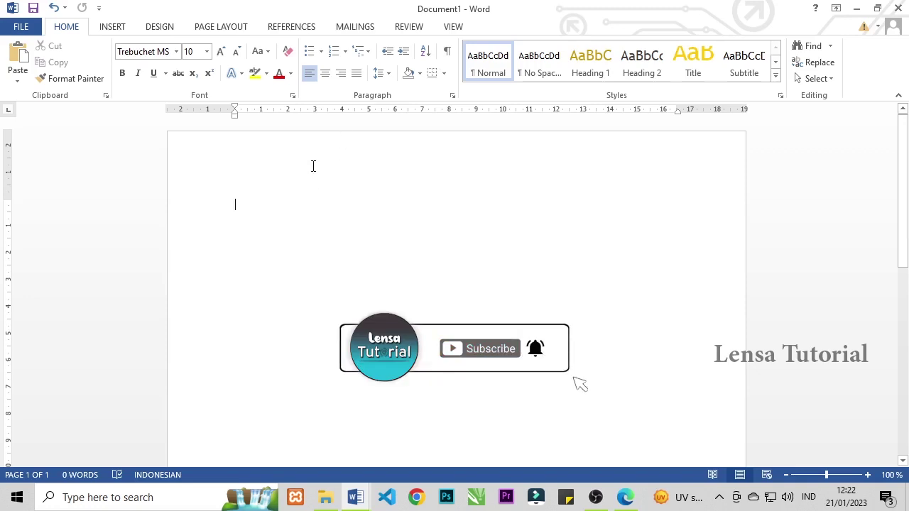
# Add the title "Cara Menambah Bullet Kedalam Dokumen" and three lines: "Silahkan ketik dahulu list yang akan ditambahkan", "Kemudian klik tombol bullet" and "Selesai".
pyautogui.click(448, 58)
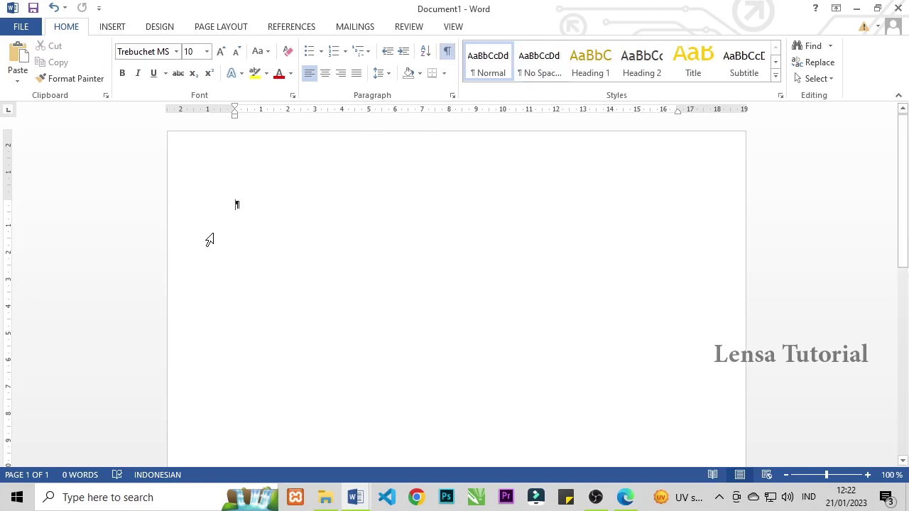
pyautogui.click(446, 54)
pyautogui.write('Cara Menambah Bullet Kedalam Dokumen  Silahkan ketik dahulu list yang akan ditambahkan Kemudian klik tombol bullet Selesai')
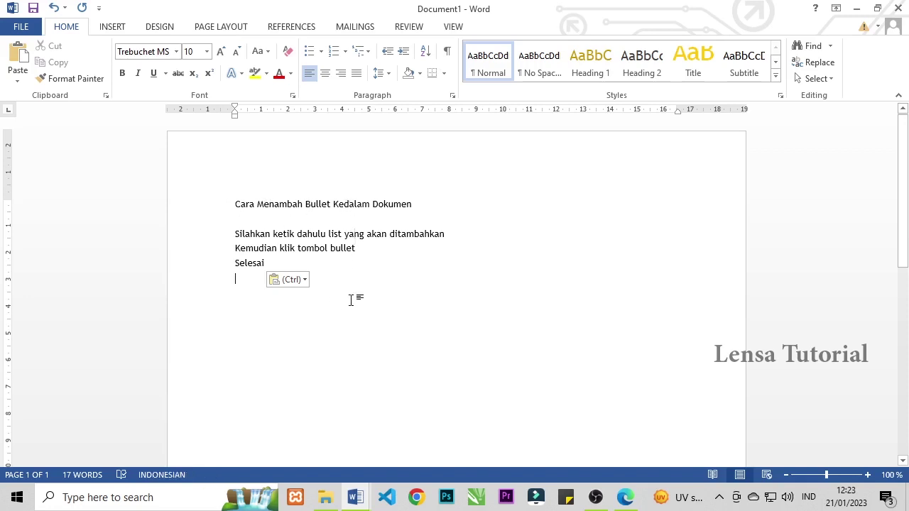
pyautogui.press('BackSpace')
# Format the three lines below the title as a bulleted list with arrow-shaped bullets.
pyautogui.moveTo(284, 265); pyautogui.dragTo(230, 239)
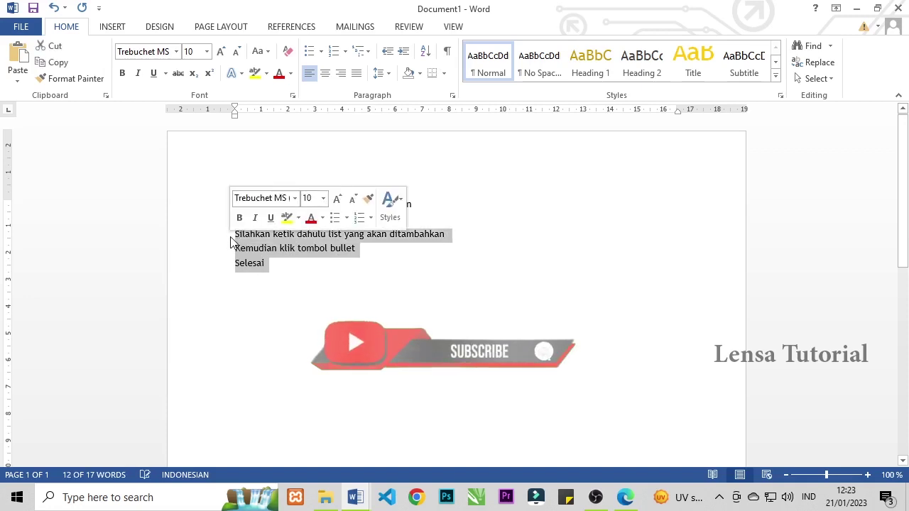
pyautogui.click(309, 52)
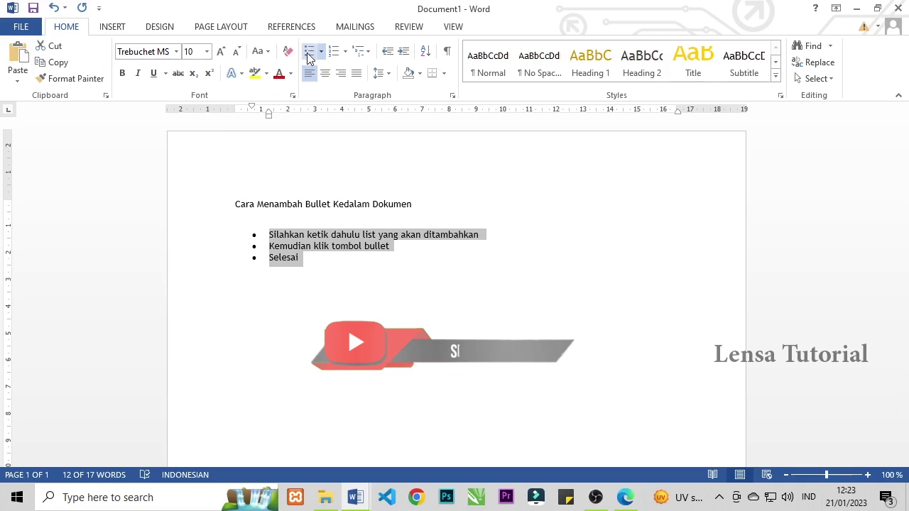
pyautogui.click(321, 51)
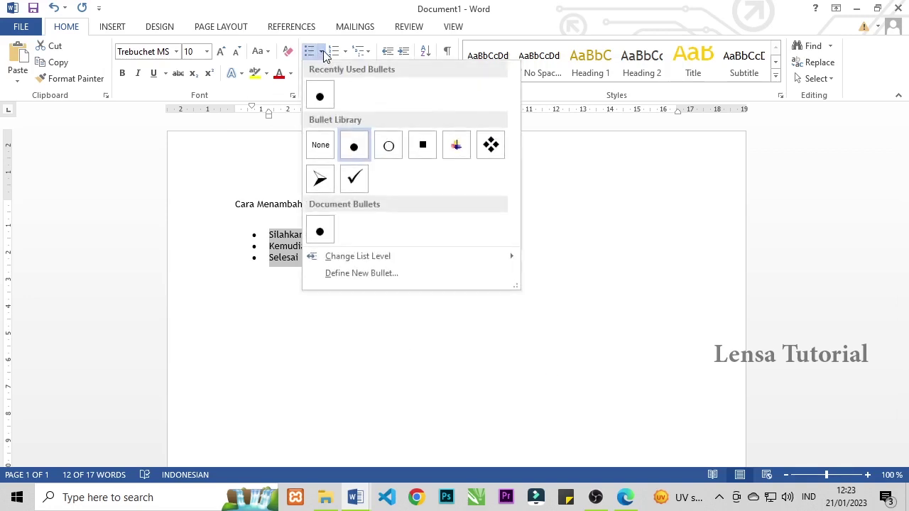
pyautogui.click(332, 178)
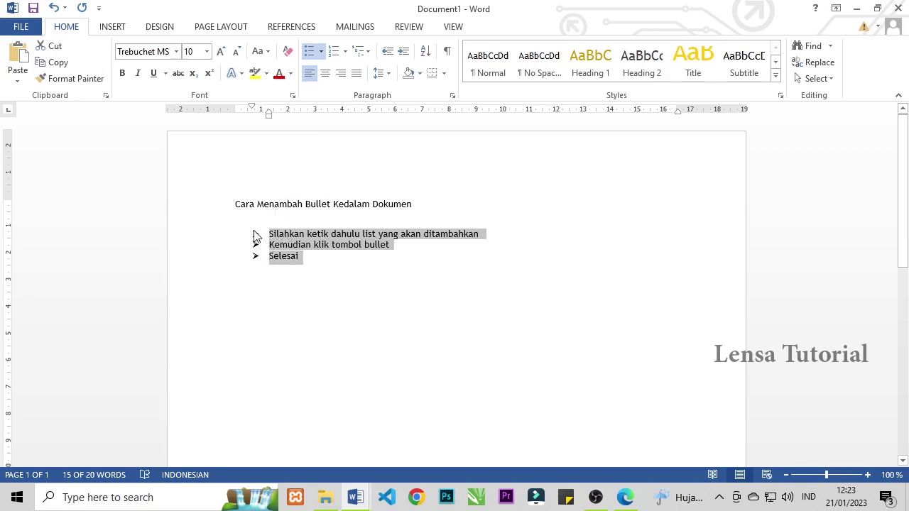
# Change the three-line list to numbering in the 1) 2) 3) format.
pyautogui.click(345, 51)
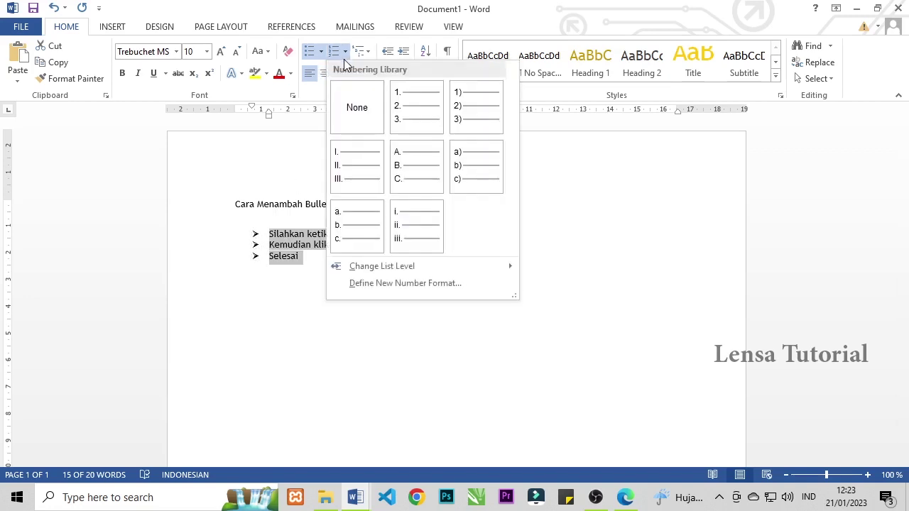
pyautogui.click(472, 110)
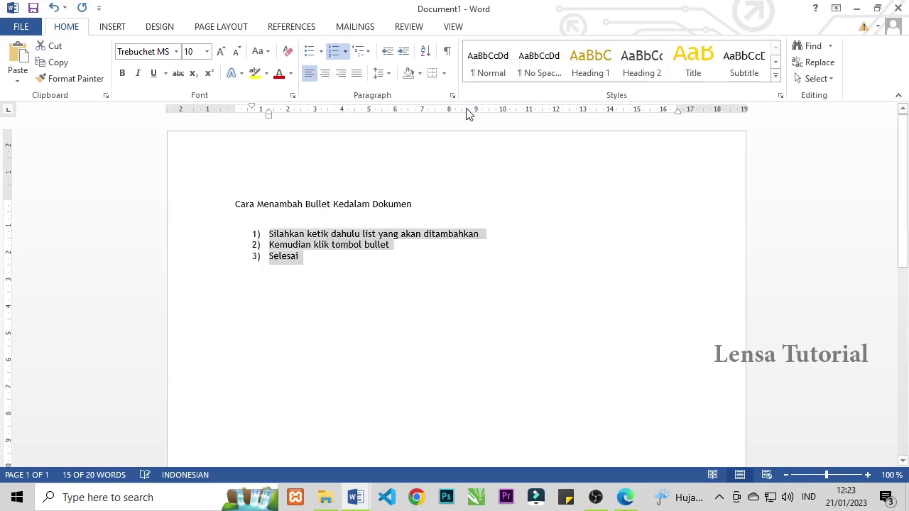
pyautogui.click(346, 51)
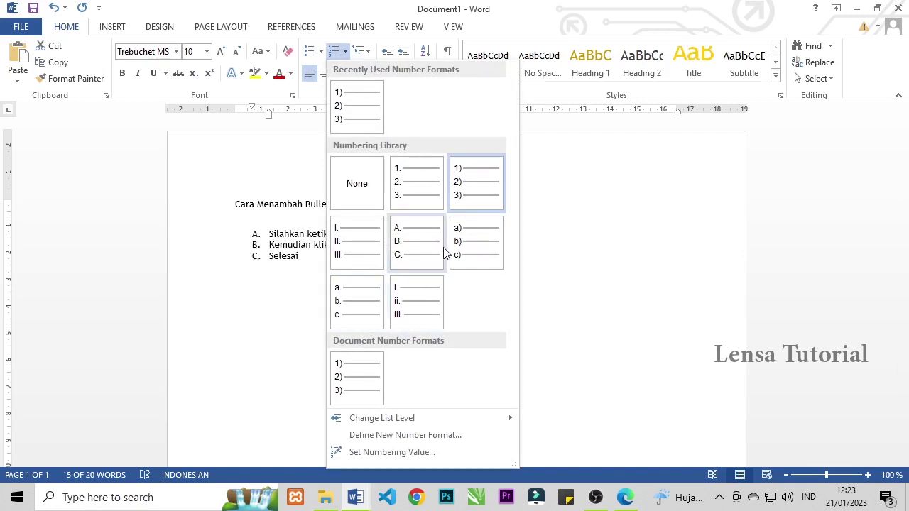
pyautogui.click(461, 189)
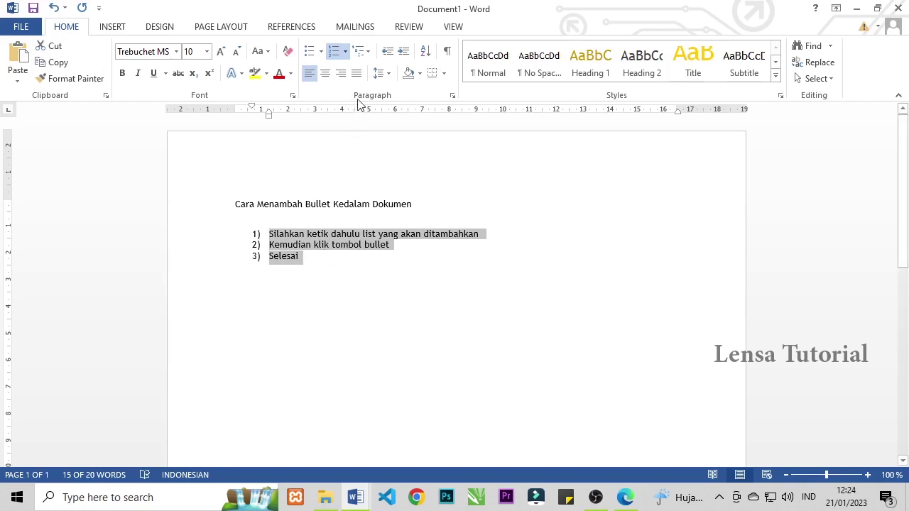
# Decrease the numbered list's indent by one level and increase it by two levels.
pyautogui.click(387, 52)
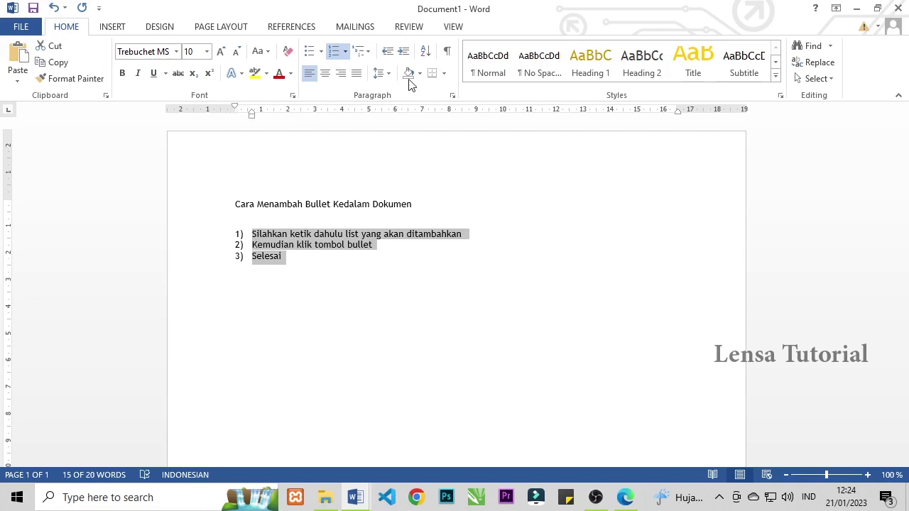
pyautogui.click(405, 57)
pyautogui.click(405, 57)
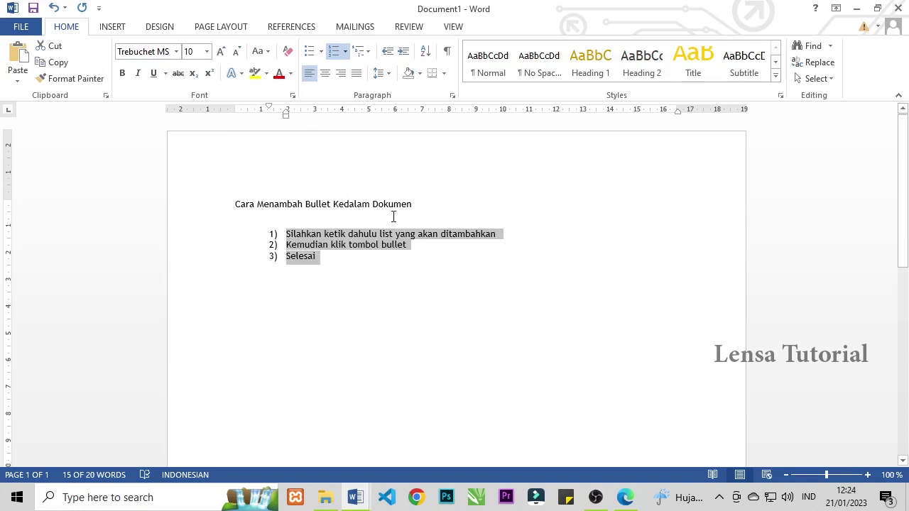
# End the numbered list after "Selesai" and add the heading "Sorting Teks" below it.
pyautogui.click(338, 264)
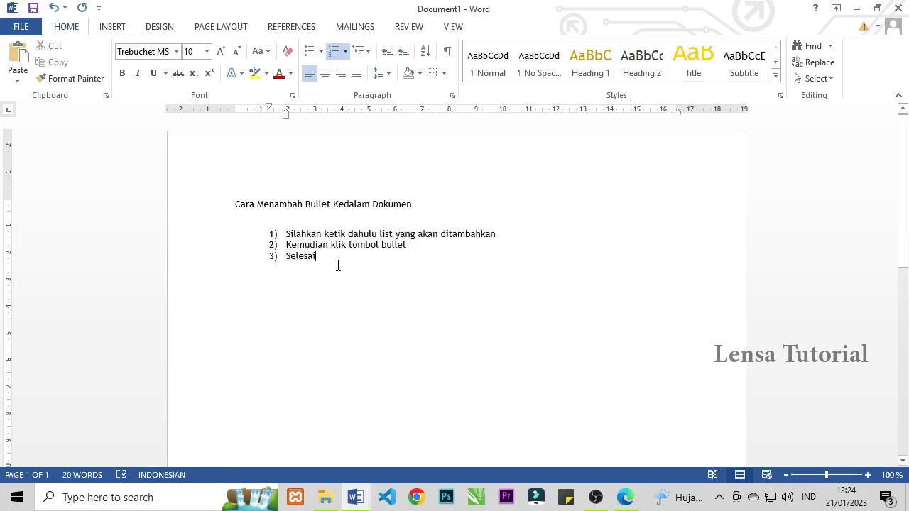
pyautogui.press('Return')
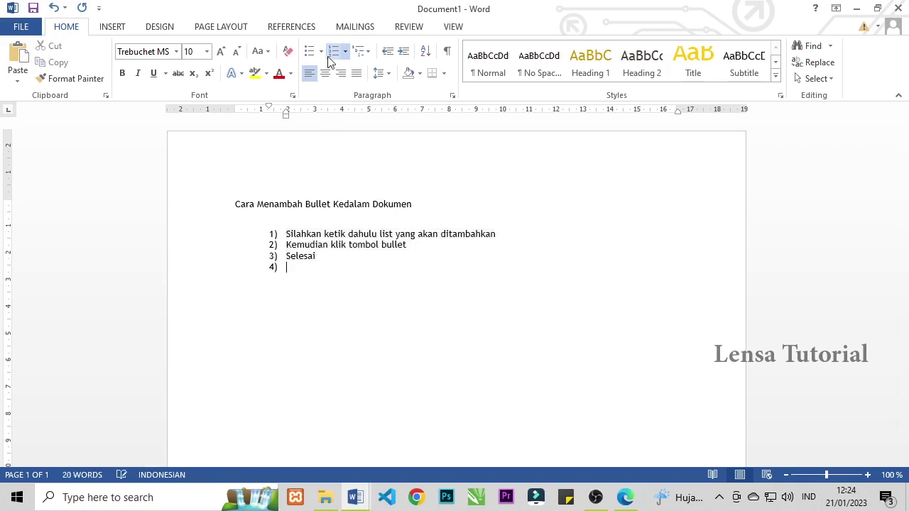
pyautogui.click(334, 51)
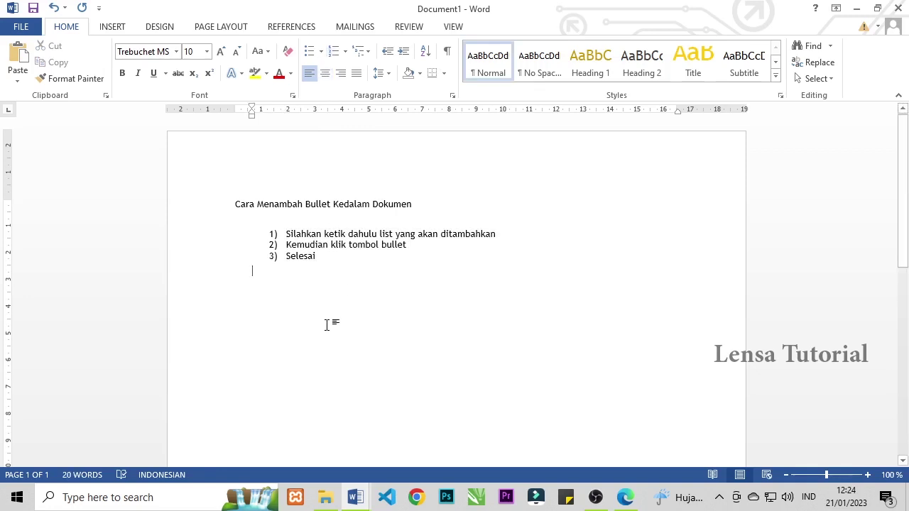
pyautogui.write('Sort')
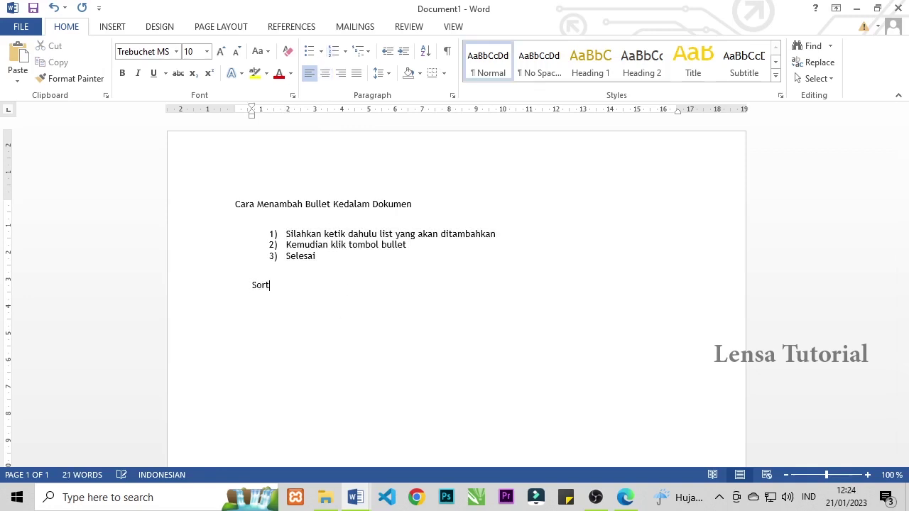
pyautogui.write('ing Teks A')
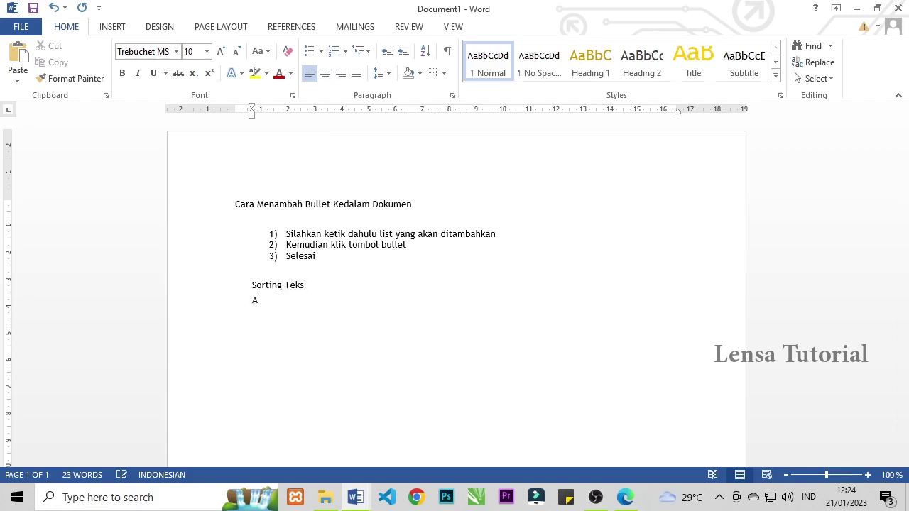
# Enter seven unsorted first names on separate lines below the heading "Sorting Teks".
pyautogui.write('ndi F')
pyautogui.write('ajar Ya')
pyautogui.write('yat')
pyautogui.press('Return')
pyautogui.write('Wisnu')
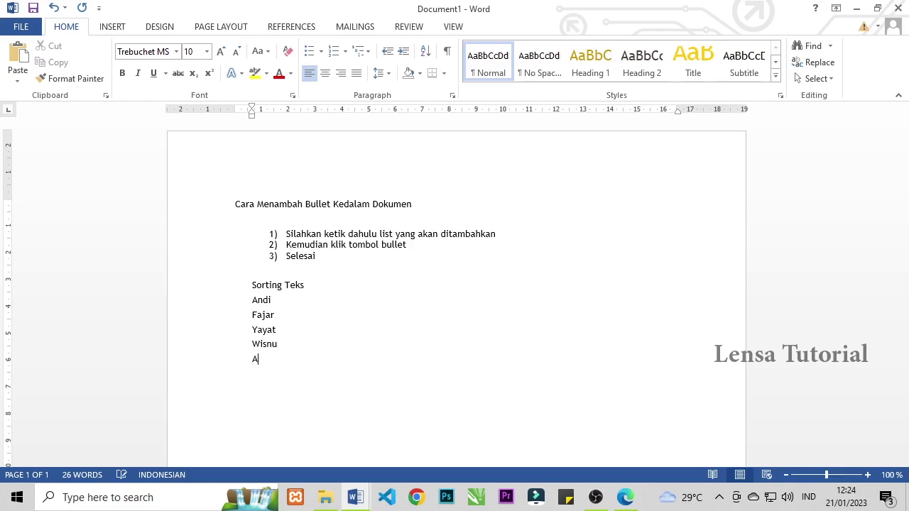
pyautogui.press('Return')
pyautogui.write('Budi')
pyautogui.press('Return')
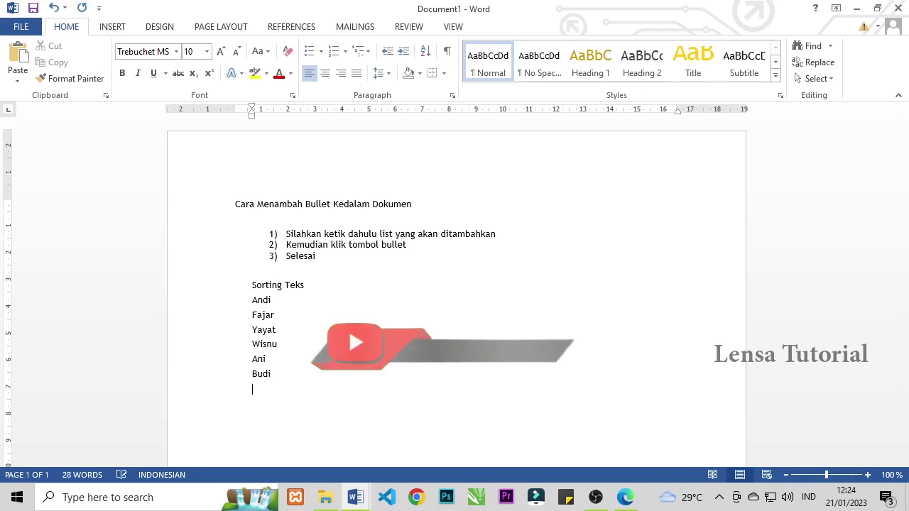
pyautogui.write('Rika')
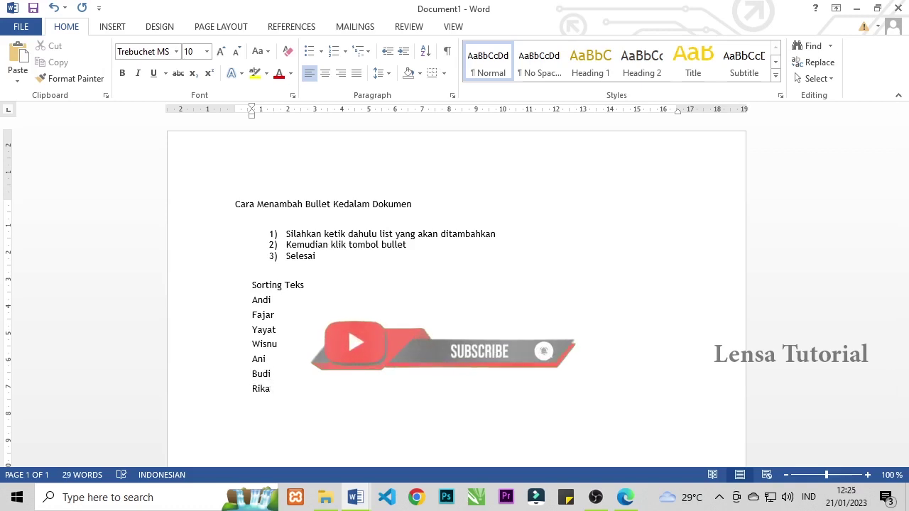
# Sort the seven names below "Sorting Teks" by paragraphs as text in ascending order.
pyautogui.moveTo(287, 390); pyautogui.dragTo(248, 302)
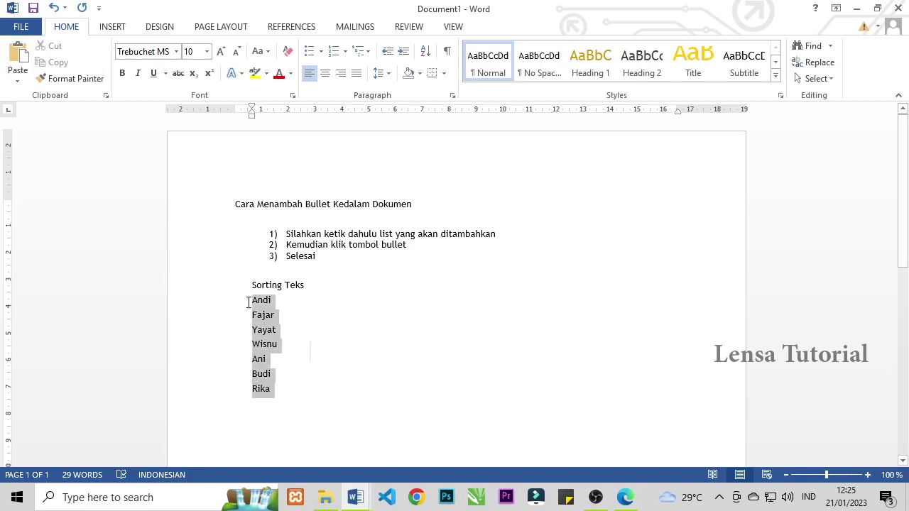
pyautogui.click(430, 57)
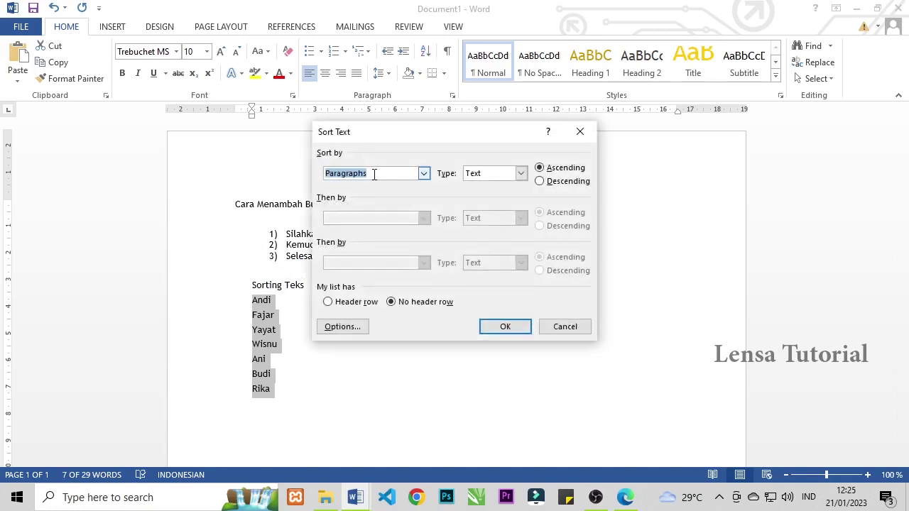
pyautogui.click(424, 175)
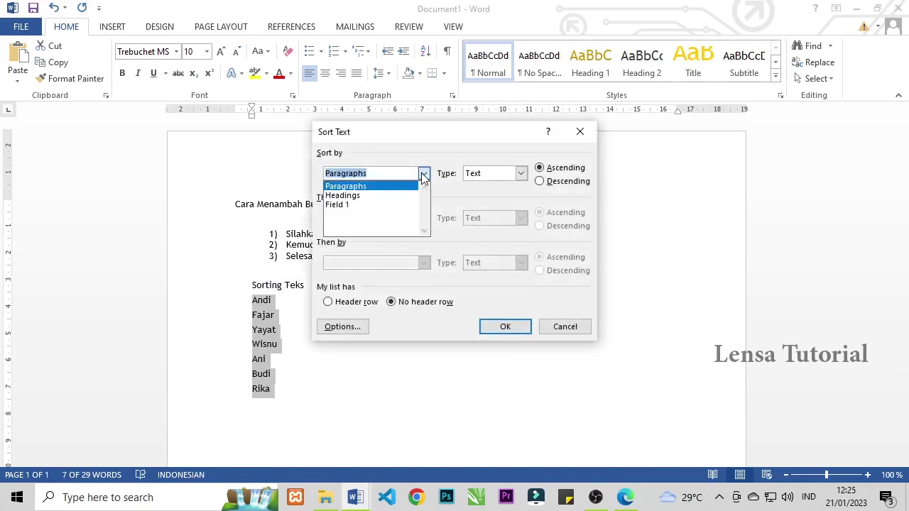
pyautogui.click(423, 175)
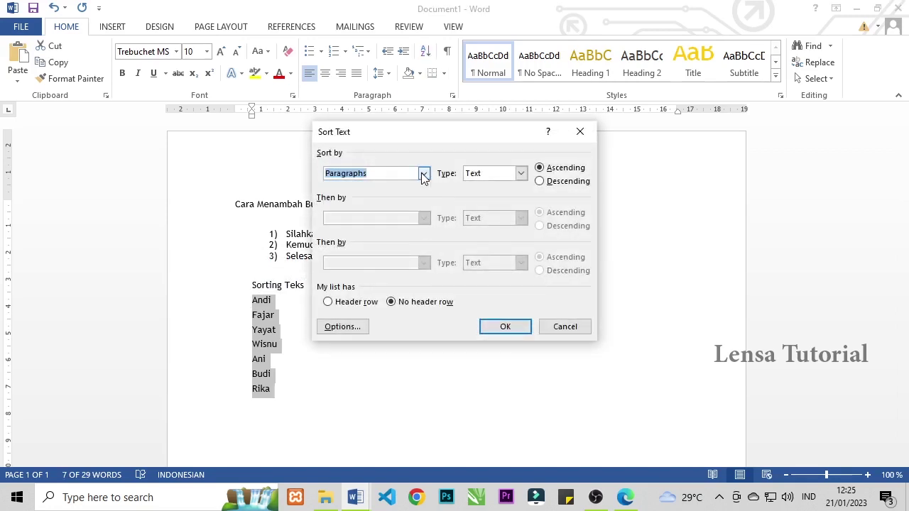
pyautogui.click(541, 183)
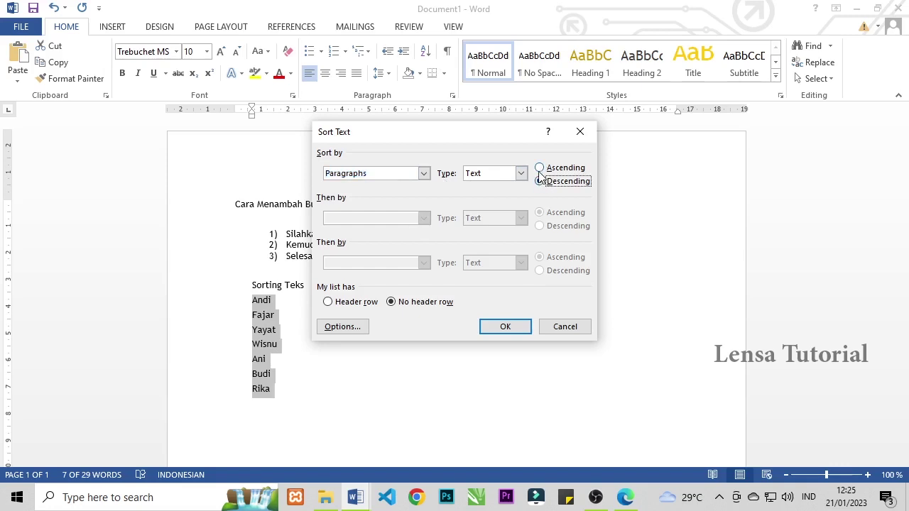
pyautogui.click(539, 169)
pyautogui.click(504, 327)
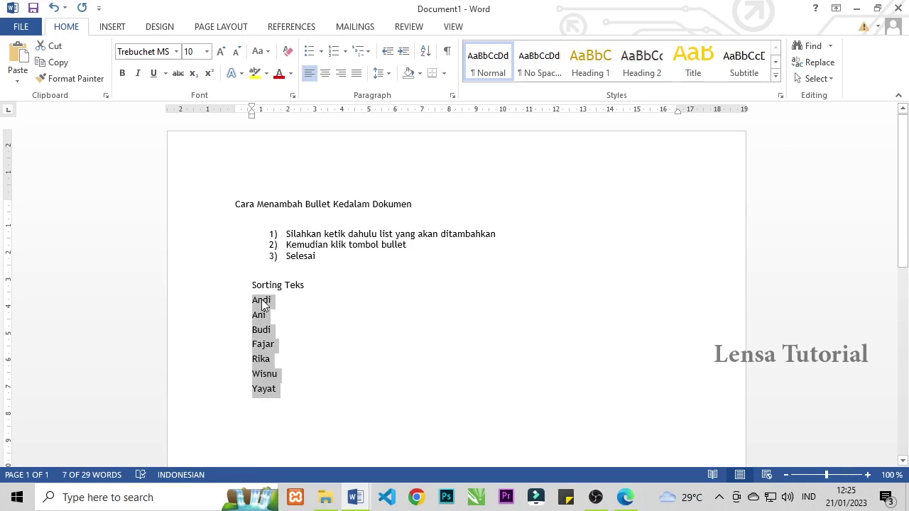
# Insert two page breaks after the last name and decrease the indent of the empty paragraph on page 3.
pyautogui.click(267, 390)
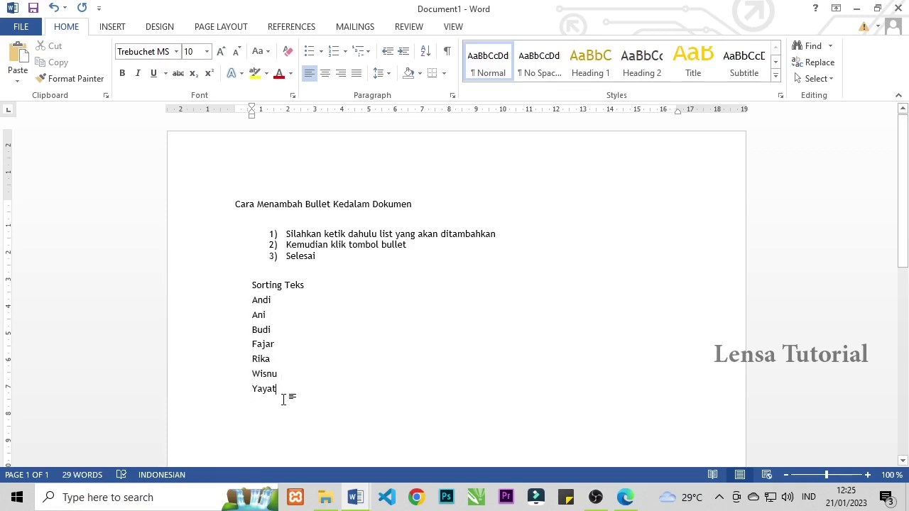
pyautogui.click(285, 397)
pyautogui.scroll(-3, 314, 349)
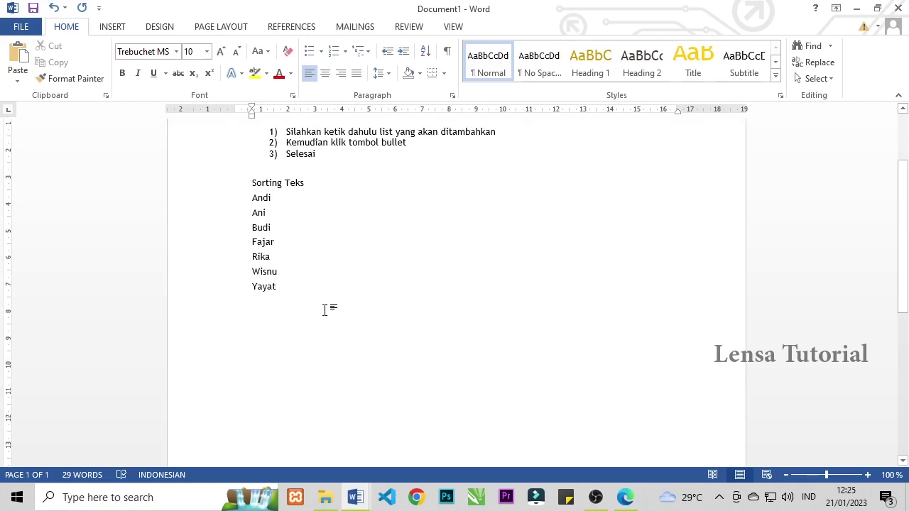
pyautogui.hotkey('ctrl', 'Return')
pyautogui.hotkey('ctrl', 'Return')
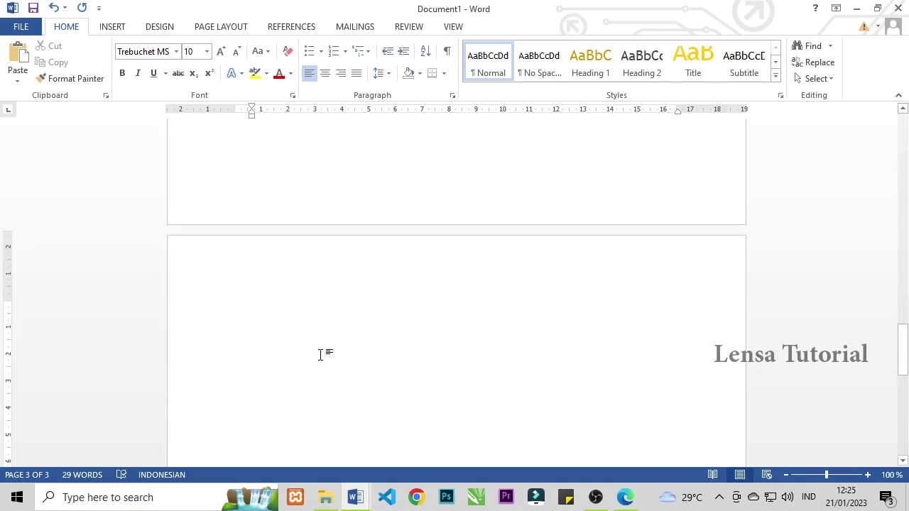
pyautogui.scroll(-2, 284, 310)
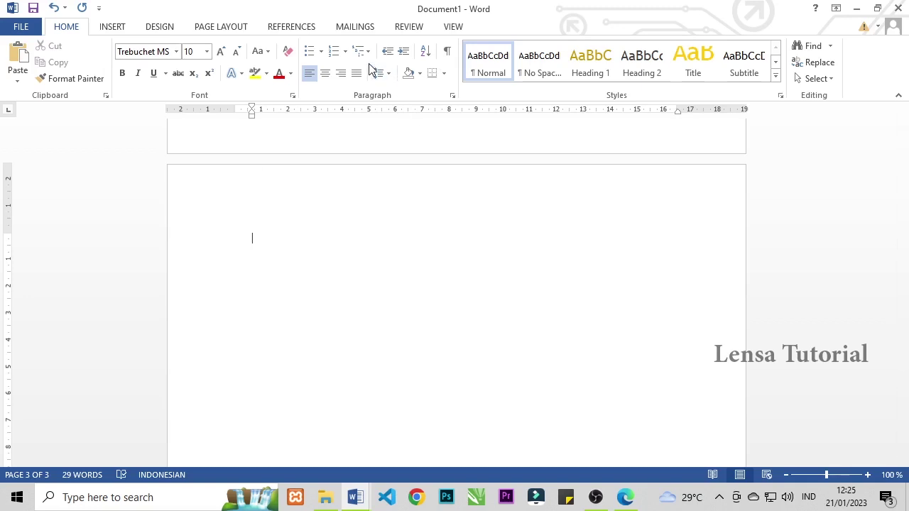
pyautogui.click(387, 51)
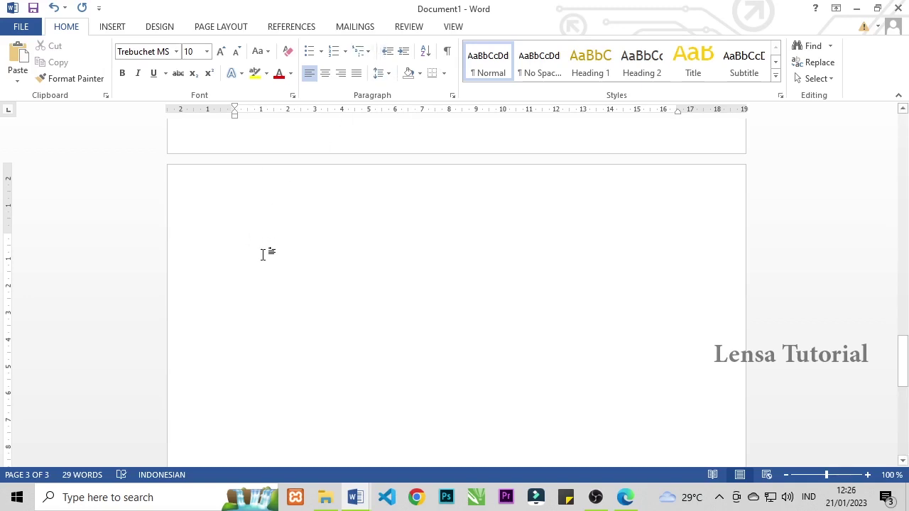
# Begin the page 3 paragraph with "Baik teman teman kali ini kita akan membahas masalah teks rata kiri , rata kanan , tengah dan rata kiri kanan".
pyautogui.write('Baikk tr')
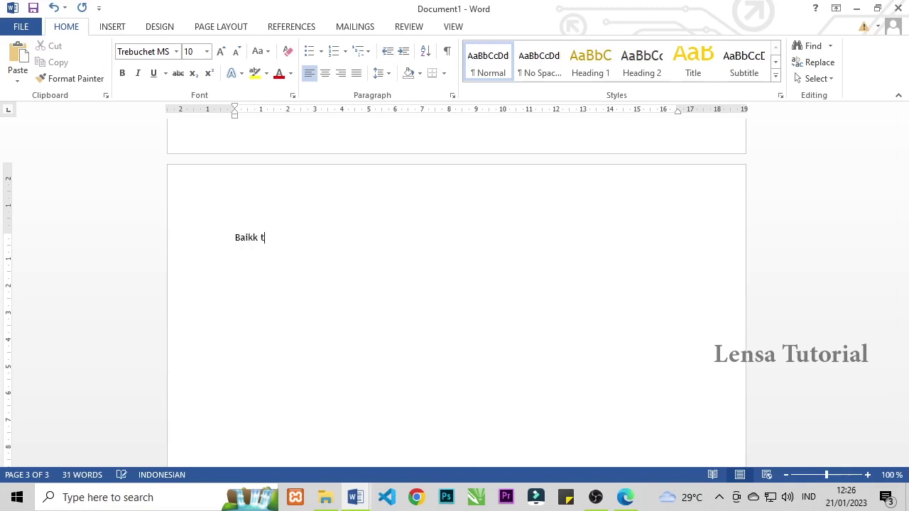
pyautogui.press('BackSpace')
pyautogui.press('BackSpace')
pyautogui.press('BackSpace')
pyautogui.write('teman teman kali ini kita ak')
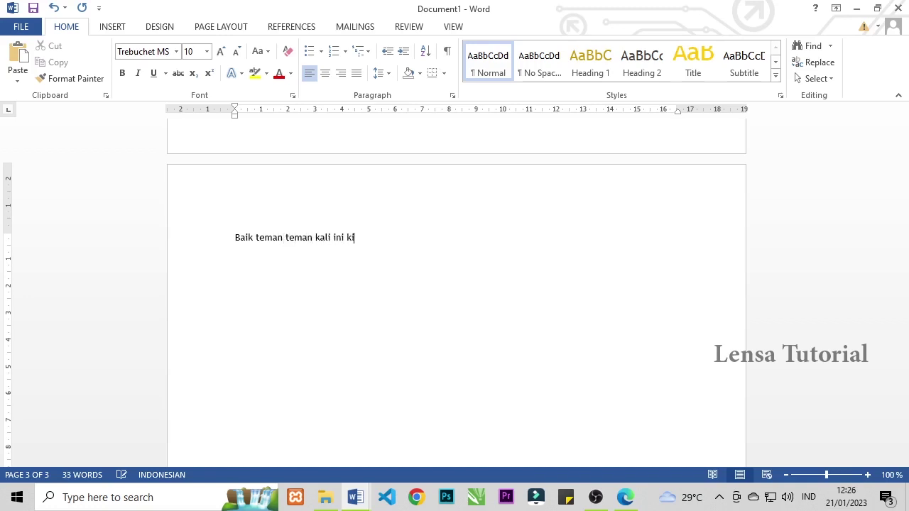
pyautogui.write('an memb')
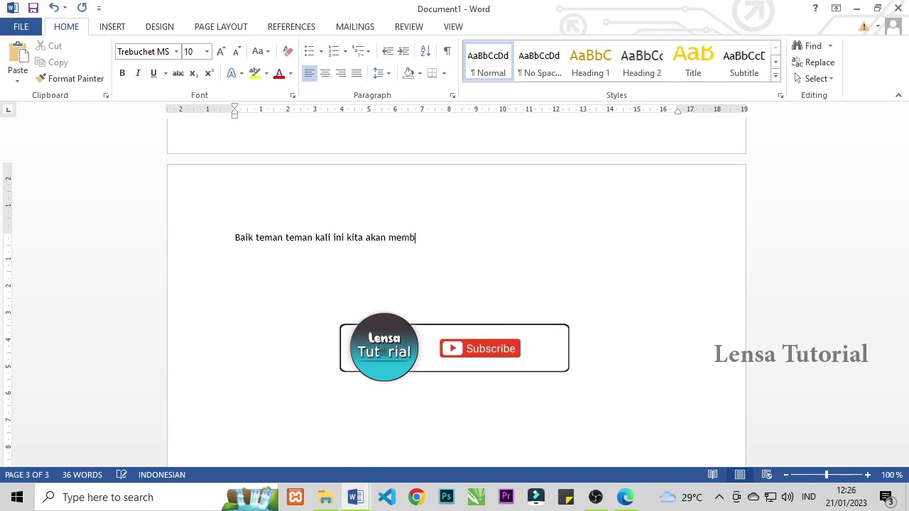
pyautogui.write('ahas masalah')
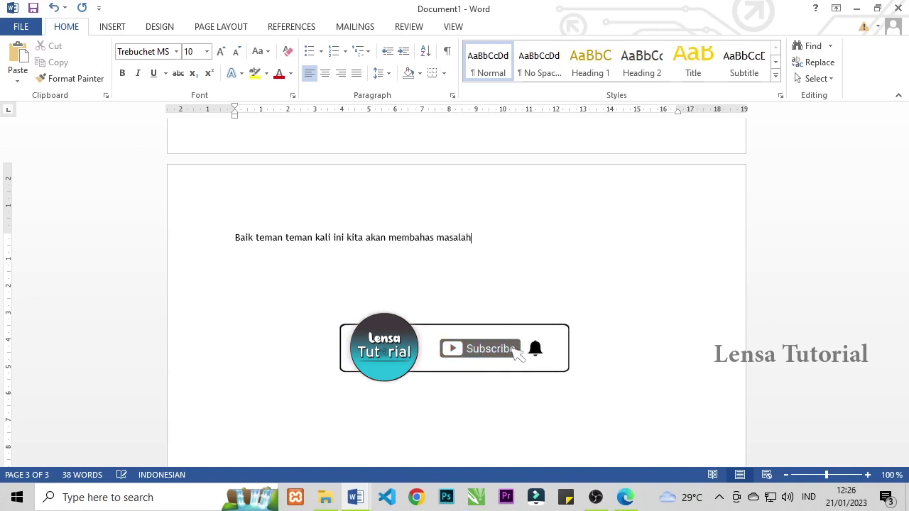
pyautogui.write(' teks')
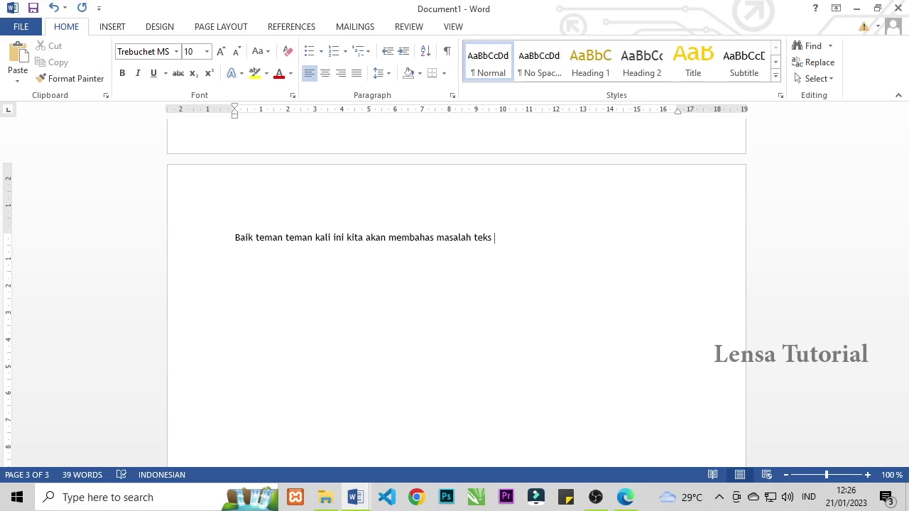
pyautogui.write(' rata kiri , rata kanan , tengah ')
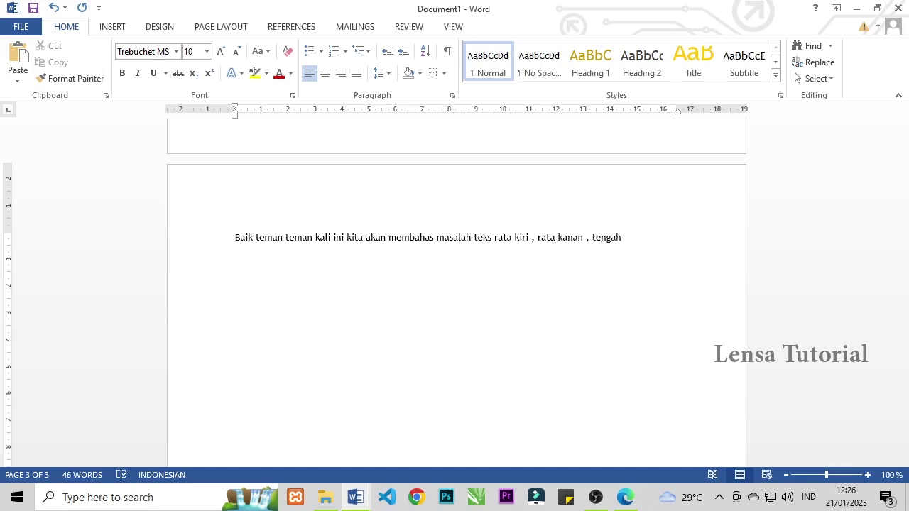
pyautogui.write('dan rata kiri kana')
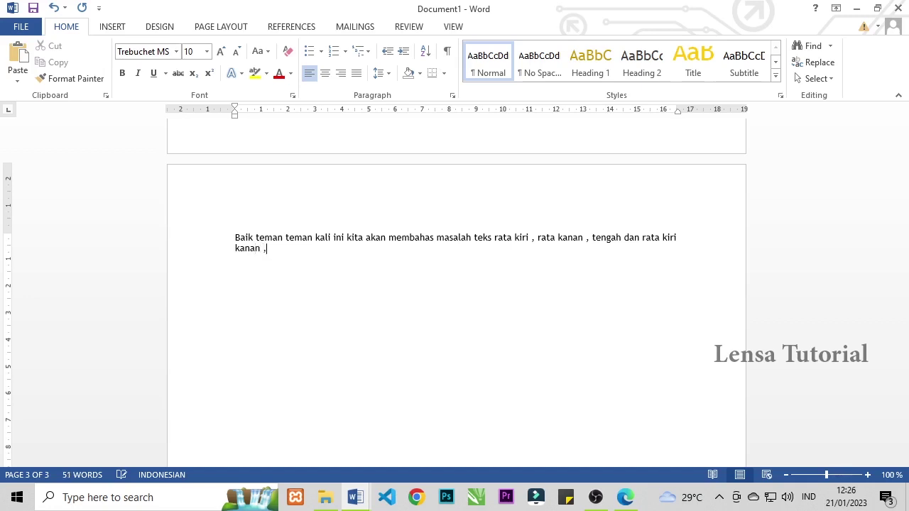
# Complete the page 3 paragraph with ", bagaimana cara membuatnya langsung saja kita praktekkan disini".
pyautogui.write('n , bag')
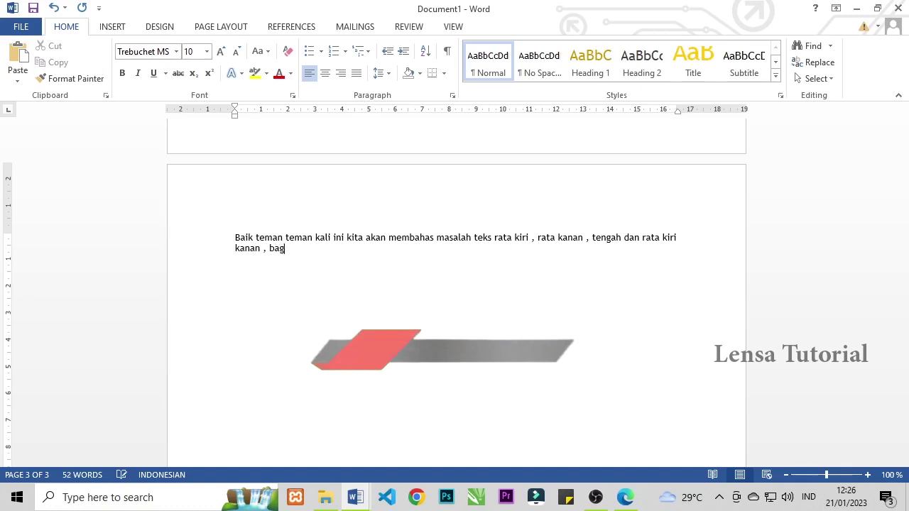
pyautogui.write('aimana caar')
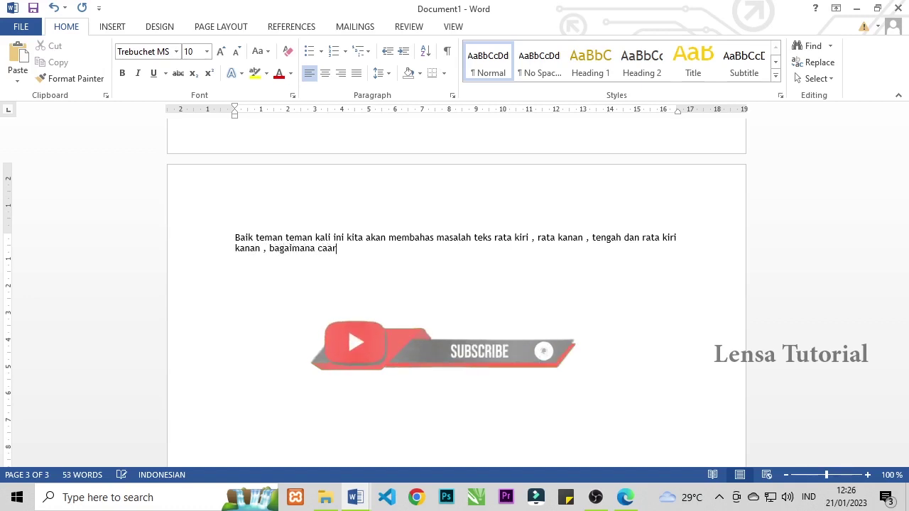
pyautogui.press('BackSpace')
pyautogui.press('BackSpace')
pyautogui.write('ra membuat')
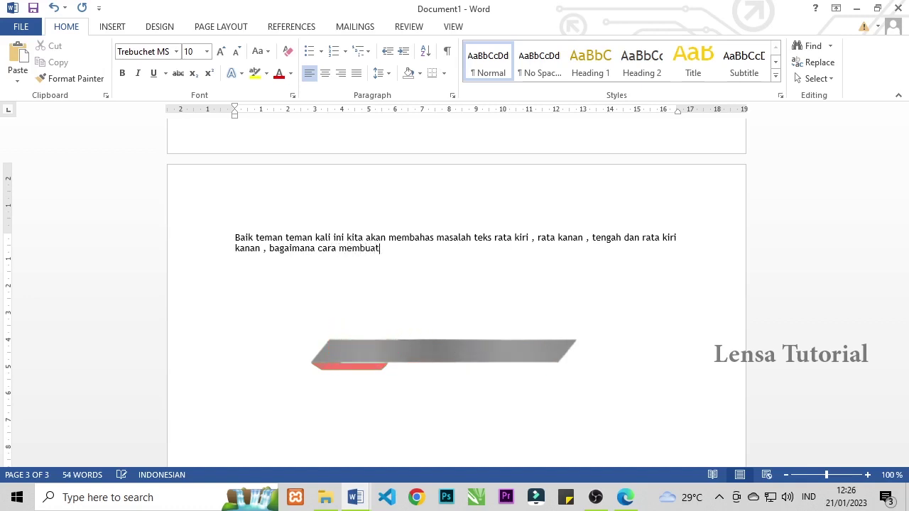
pyautogui.write('nya langsu')
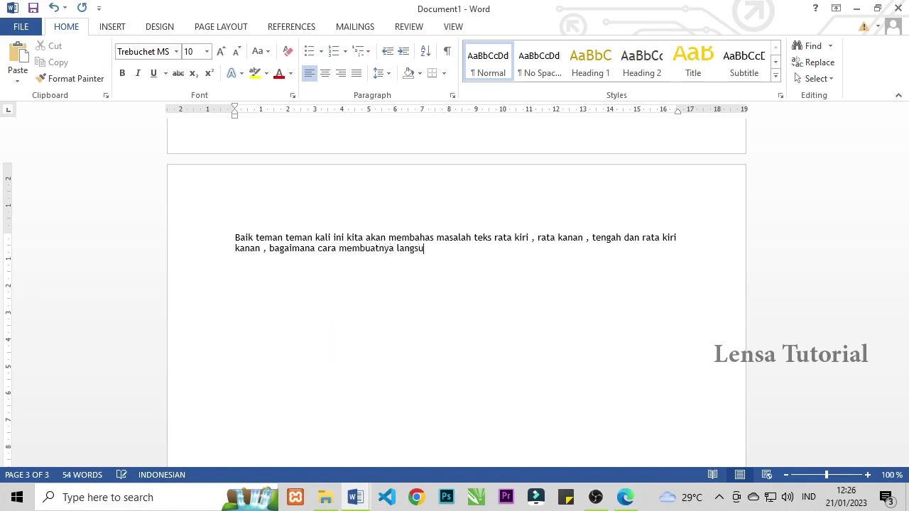
pyautogui.write('ng saja kita prakte')
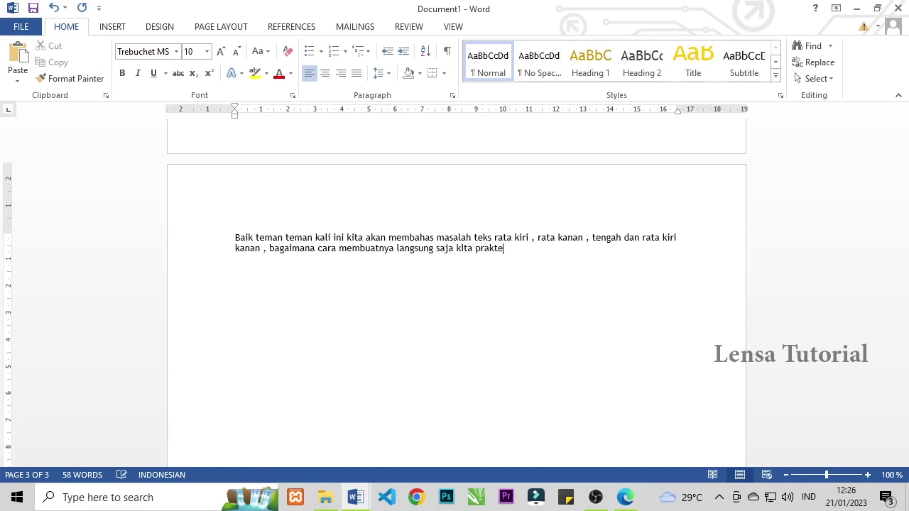
pyautogui.write('kkan disini')
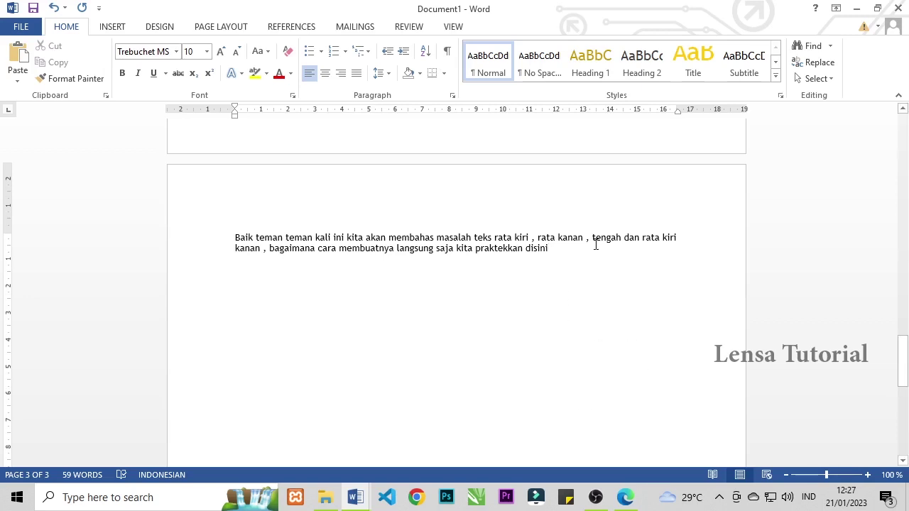
# Try left, justified, centered and right alignment on the whole paragraph on page 3.
pyautogui.moveTo(590, 249); pyautogui.dragTo(220, 229)
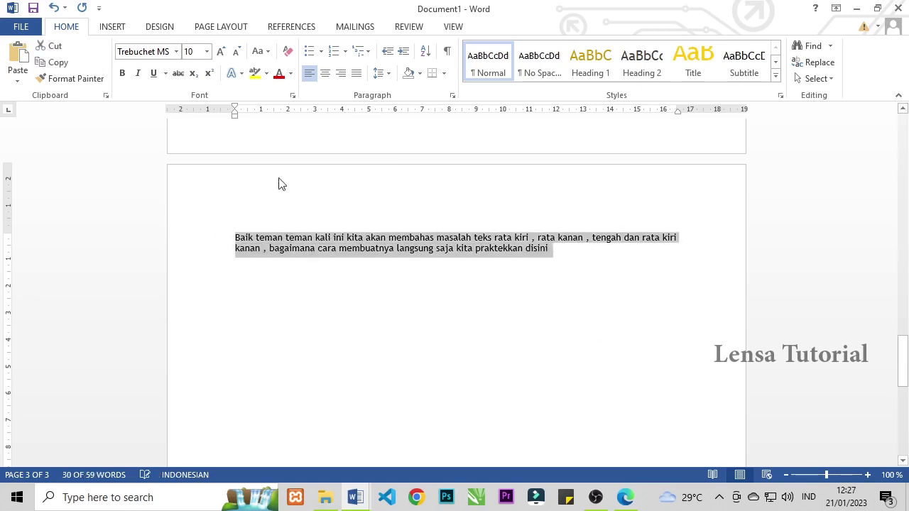
pyautogui.click(308, 71)
pyautogui.hotkey('ctrl', 'j')
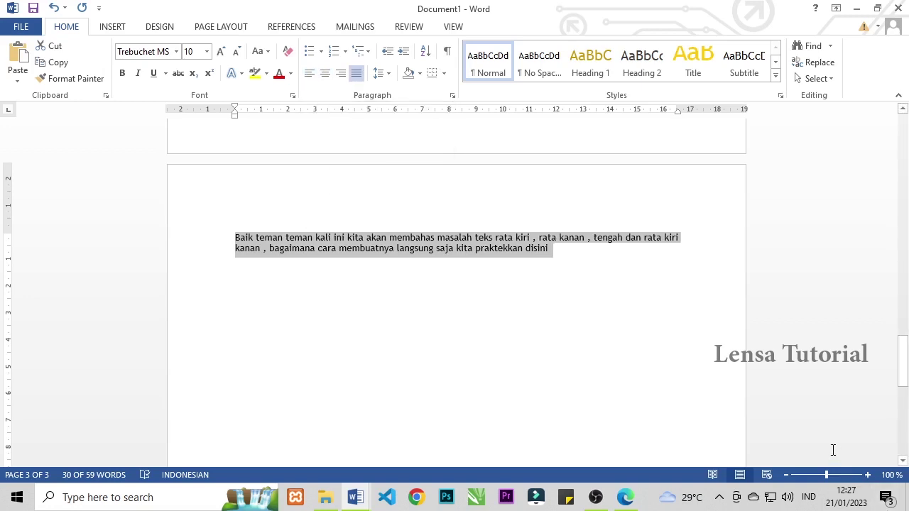
pyautogui.hotkey('ctrl', 'l')
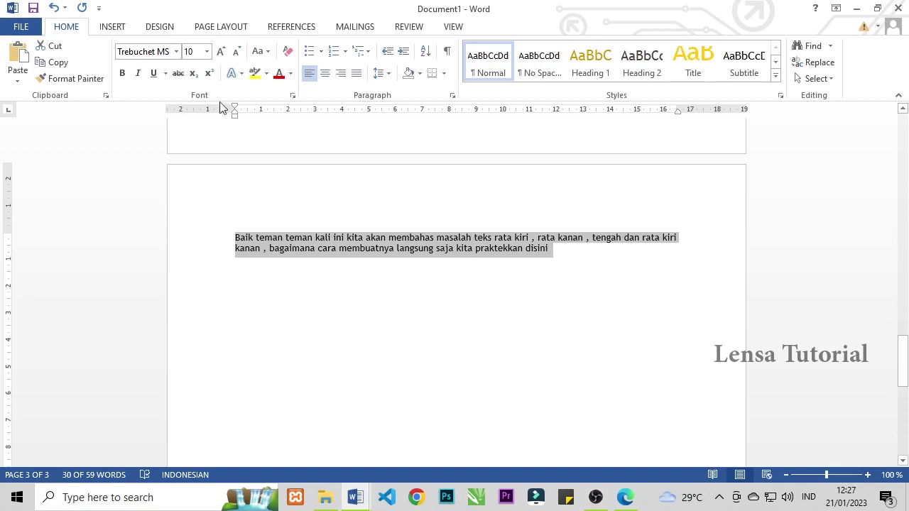
pyautogui.click(326, 76)
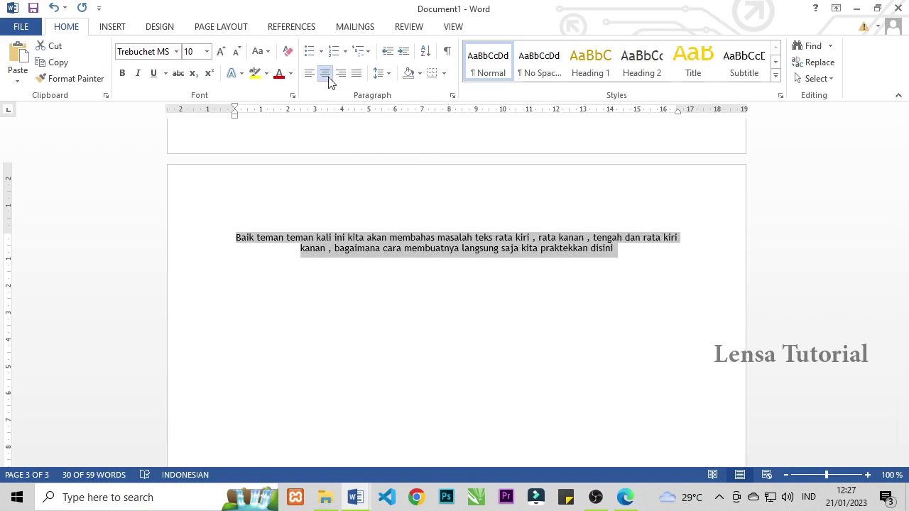
pyautogui.moveTo(644, 264); pyautogui.dragTo(171, 240)
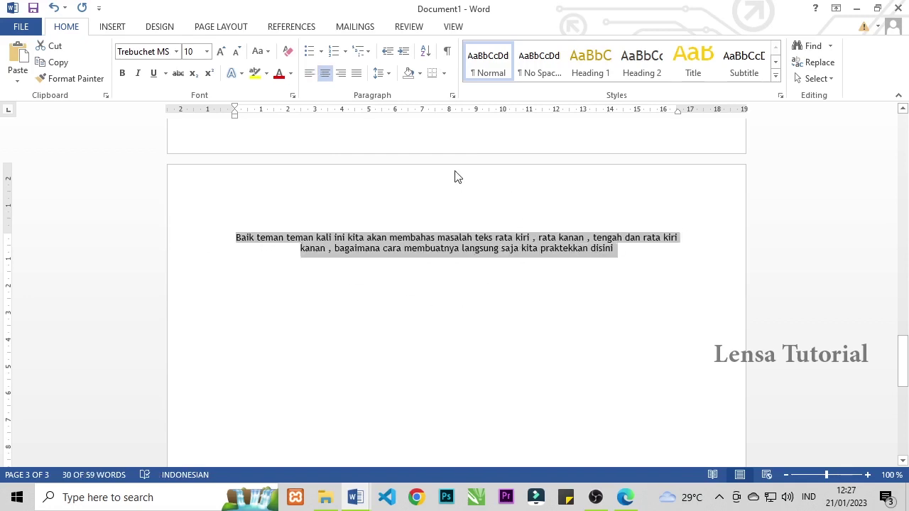
pyautogui.click(342, 74)
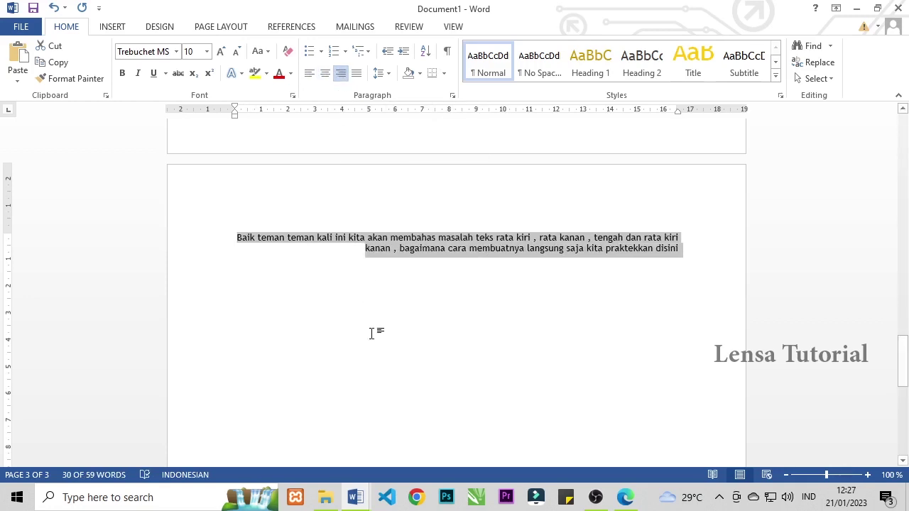
# Switch the selected paragraph to left and right alignment, and finish with it justified.
pyautogui.hotkey('ctrl', 'l')
pyautogui.hotkey('ctrl', 'r')
pyautogui.hotkey('ctrl', 'j')
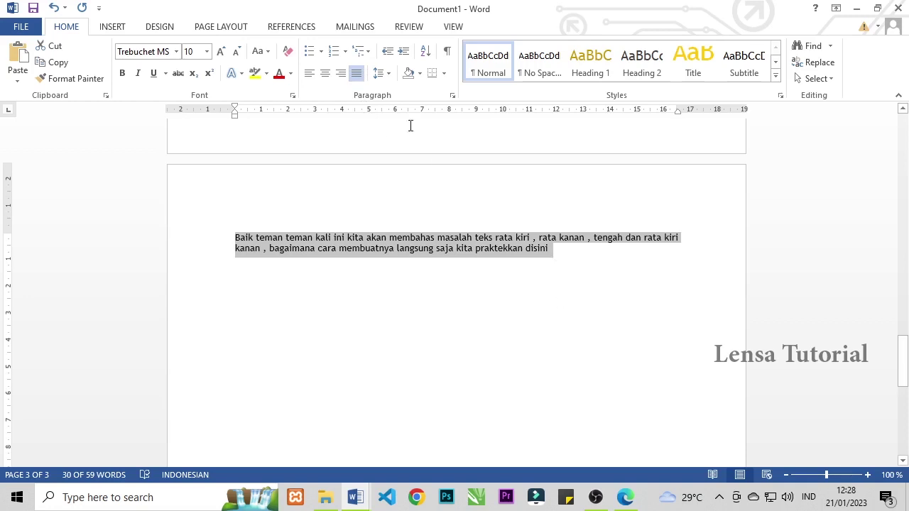
# Try 1.15 line spacing on the selected page 3 paragraph and settle on 1.5.
pyautogui.click(389, 74)
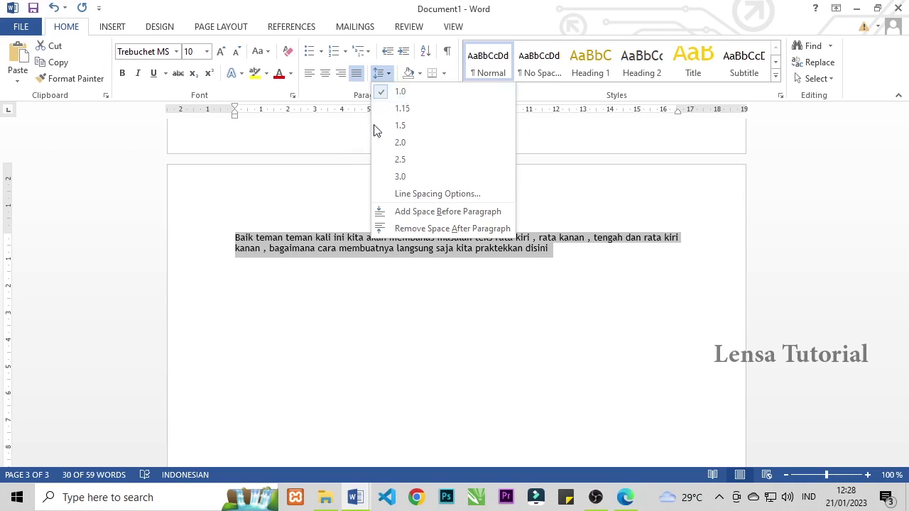
pyautogui.click(421, 109)
pyautogui.click(387, 75)
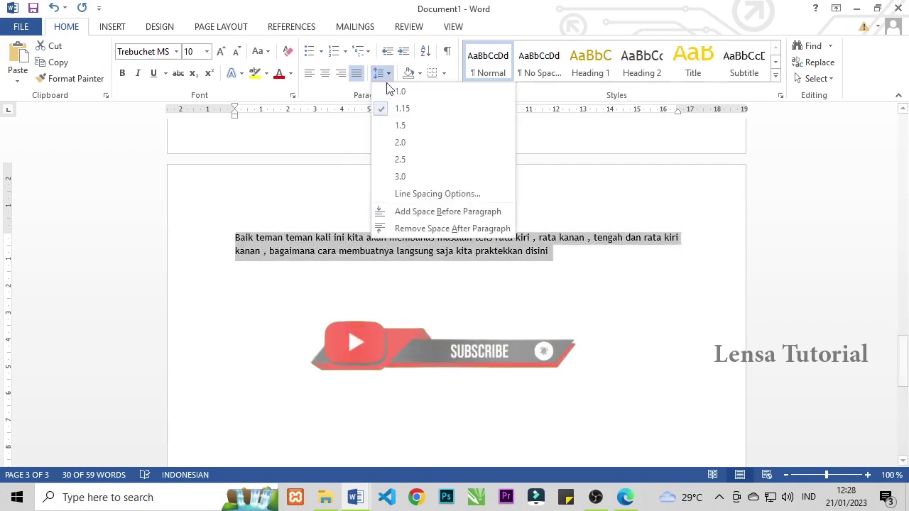
pyautogui.click(400, 126)
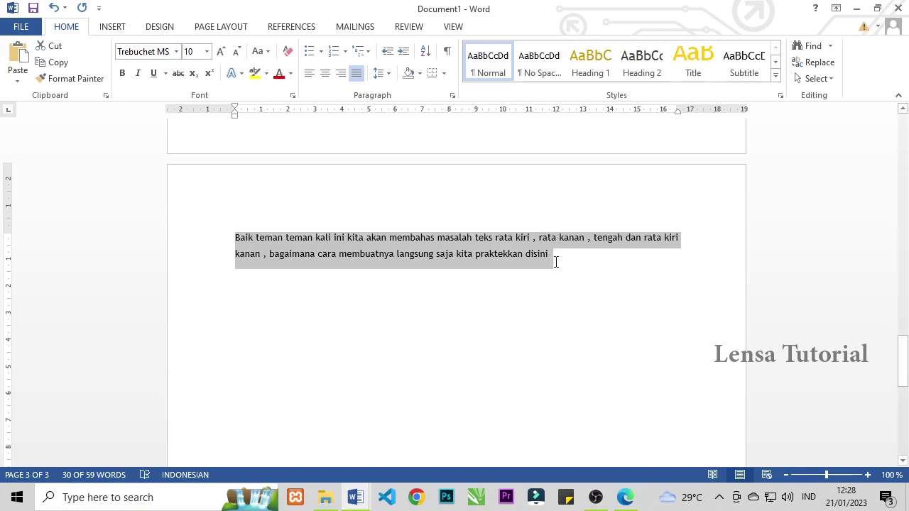
# Apply All Borders to the two-line paragraph on page 3 and leave the text deselected.
pyautogui.moveTo(554, 260); pyautogui.dragTo(236, 238)
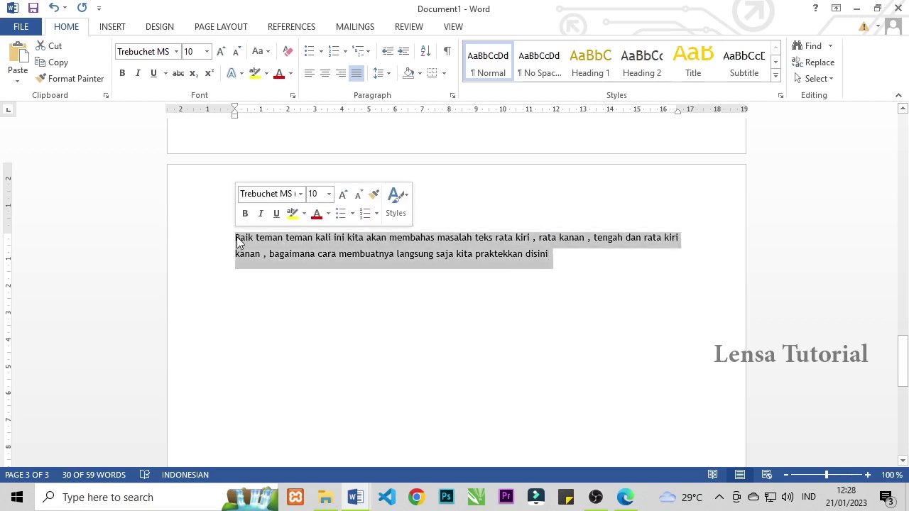
pyautogui.click(443, 73)
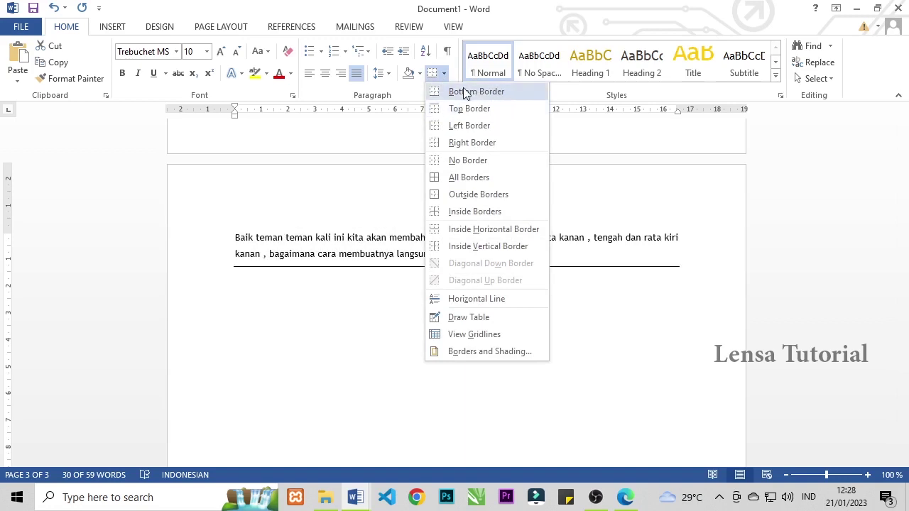
pyautogui.click(468, 177)
pyautogui.click(443, 300)
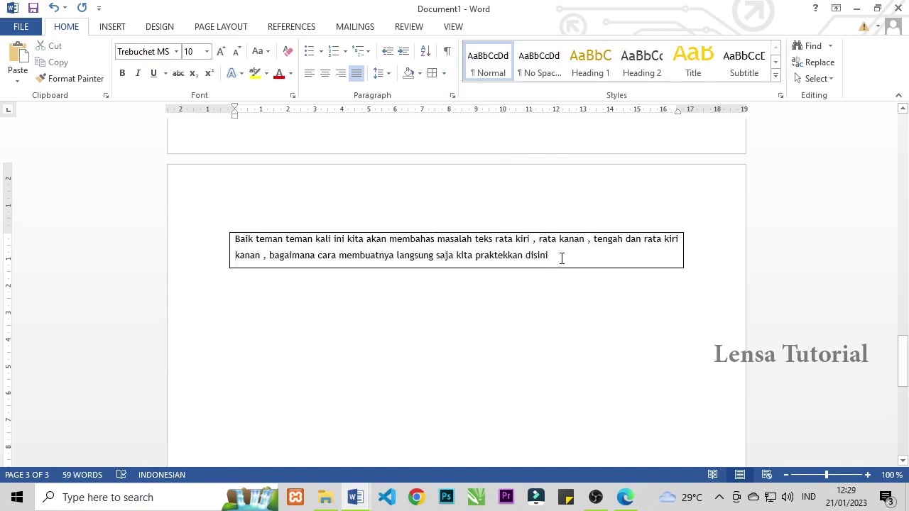
pyautogui.moveTo(561, 258); pyautogui.dragTo(203, 234)
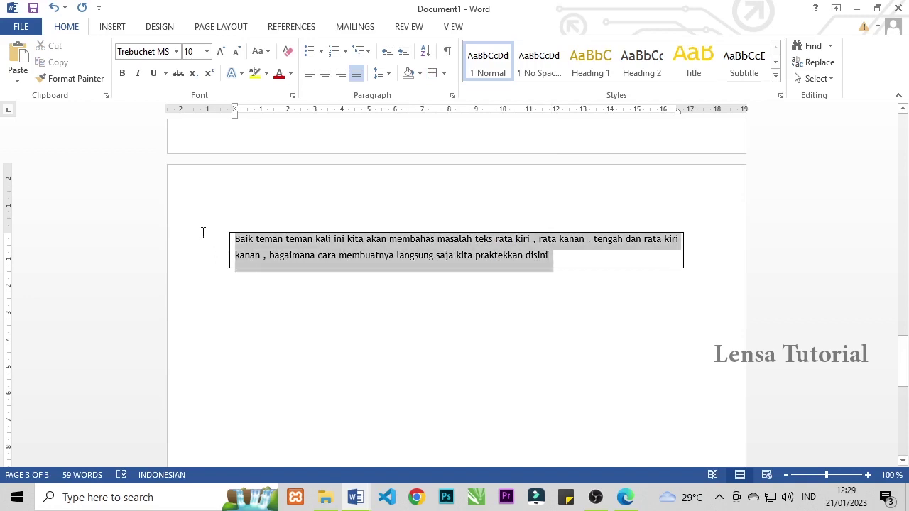
pyautogui.click(377, 339)
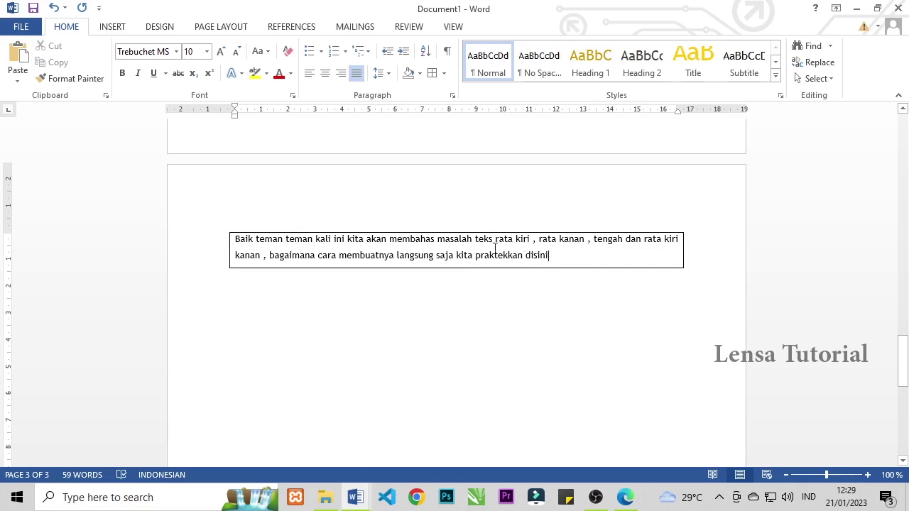
# Search the document for the third name in the list below "Sorting Teks" and go to the match.
pyautogui.click(814, 46)
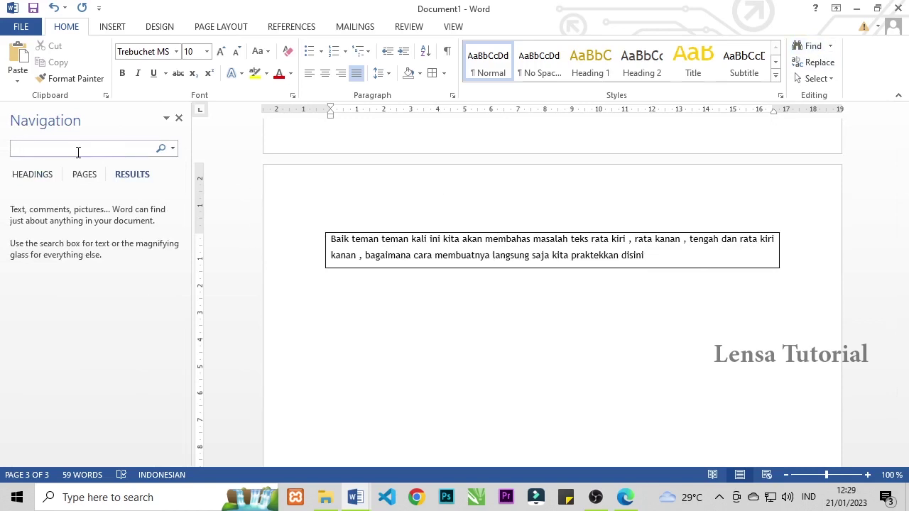
pyautogui.write('budi')
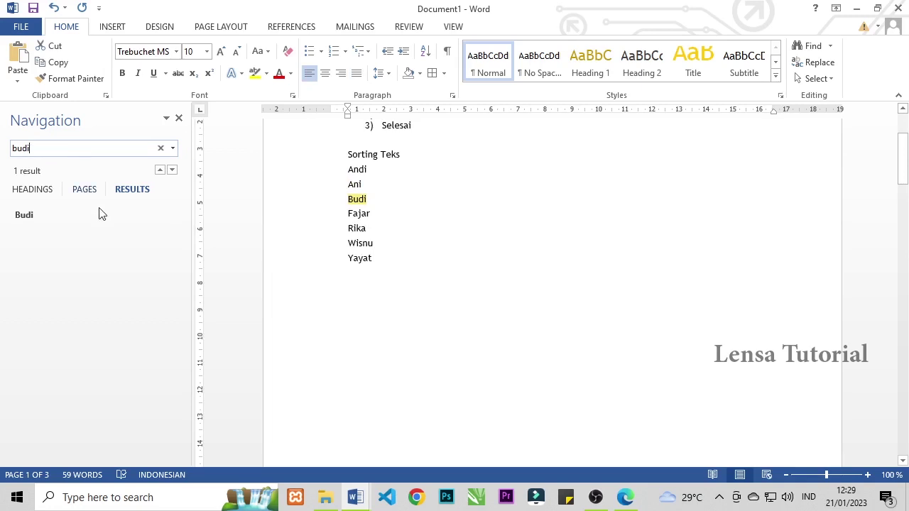
pyautogui.click(102, 214)
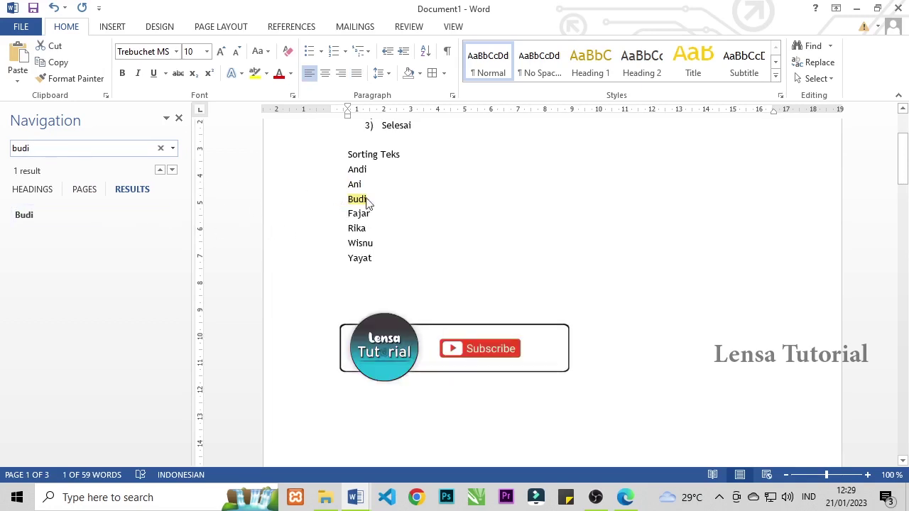
# Replace all occurrences of the third name in the "Sorting Teks" list with another first name using Find and Replace.
pyautogui.click(817, 62)
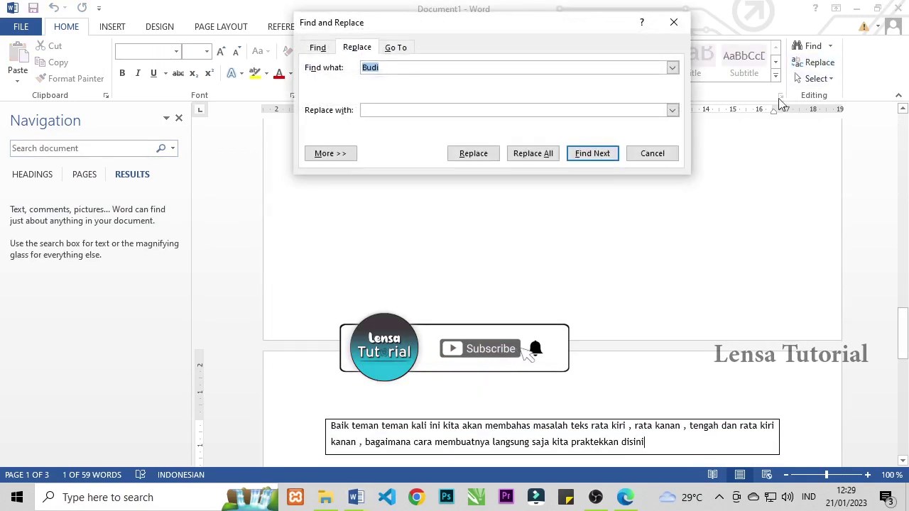
pyautogui.click(380, 108)
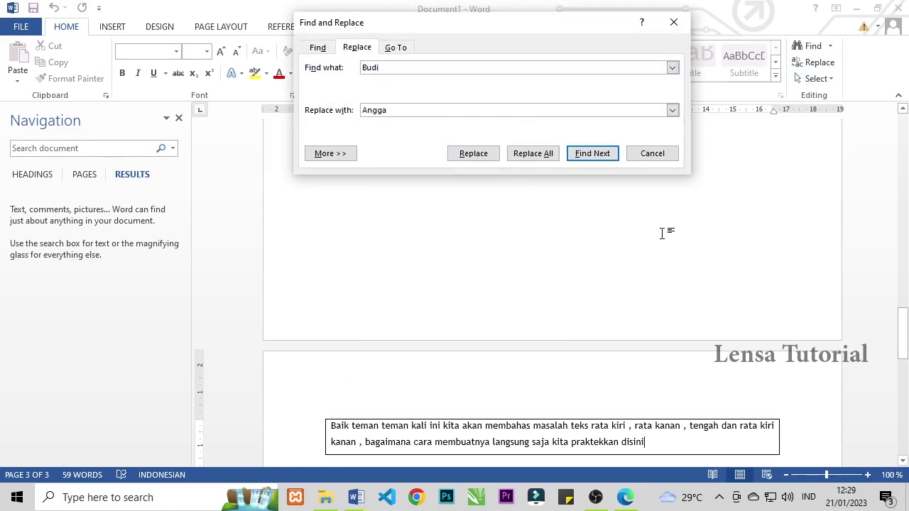
pyautogui.click(476, 153)
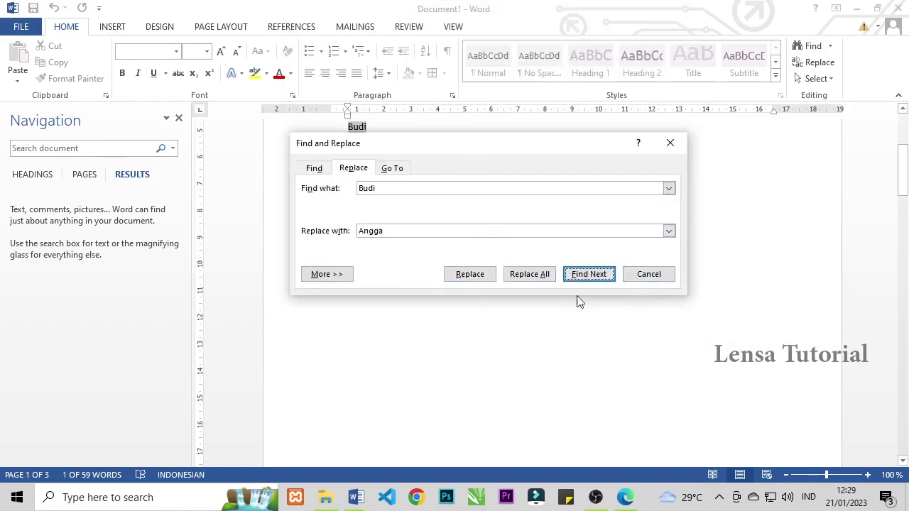
pyautogui.click(517, 278)
pyautogui.click(460, 288)
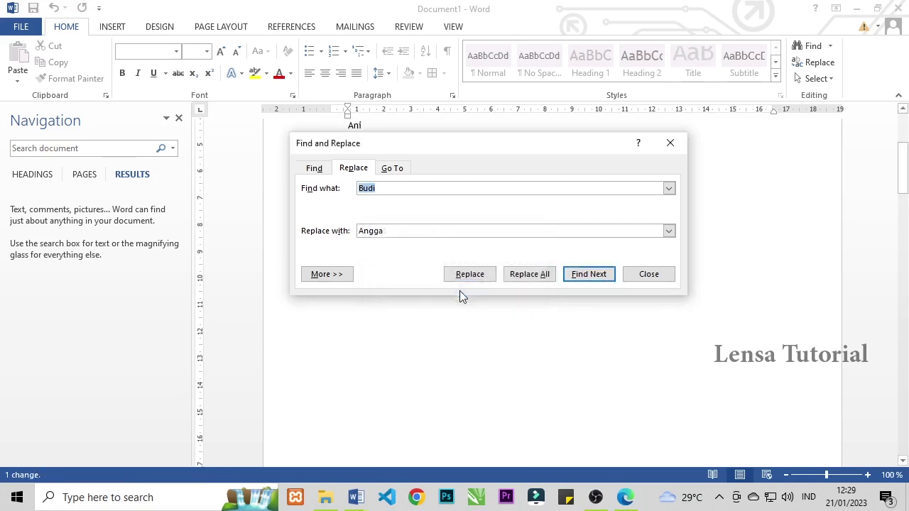
# Close the Find and Replace dialog and the Navigation pane.
pyautogui.click(625, 276)
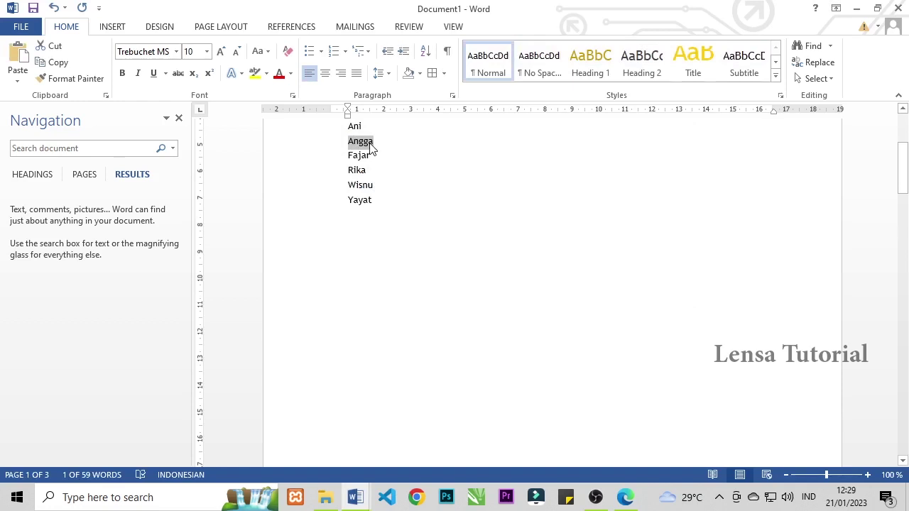
pyautogui.scroll(-10, 390, 262)
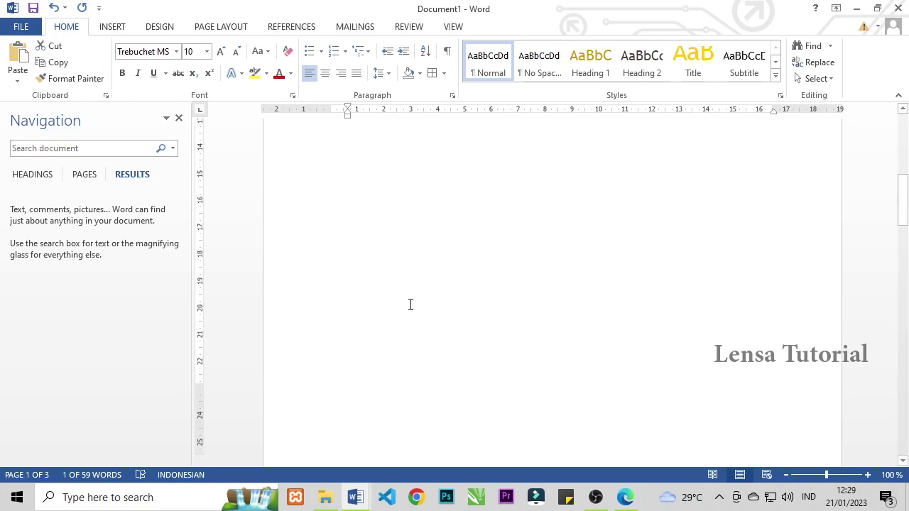
pyautogui.scroll(12, 435, 357)
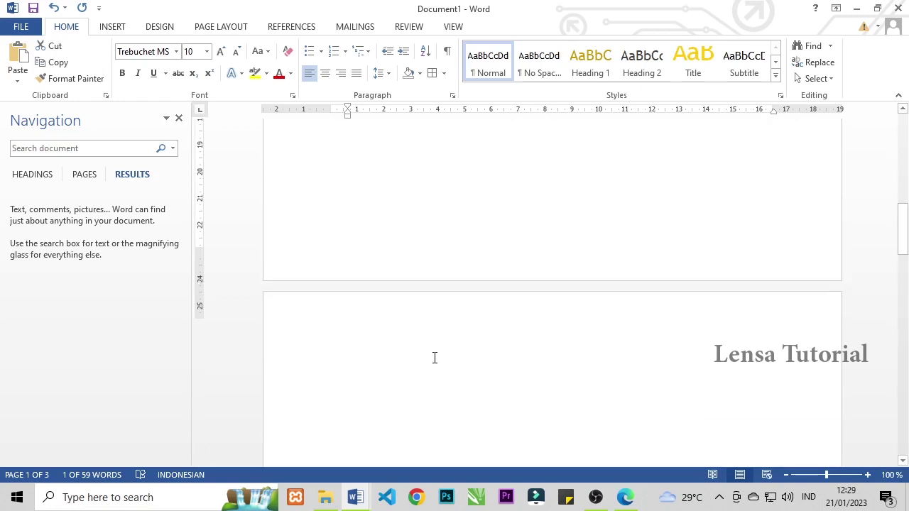
pyautogui.scroll(-10, 449, 366)
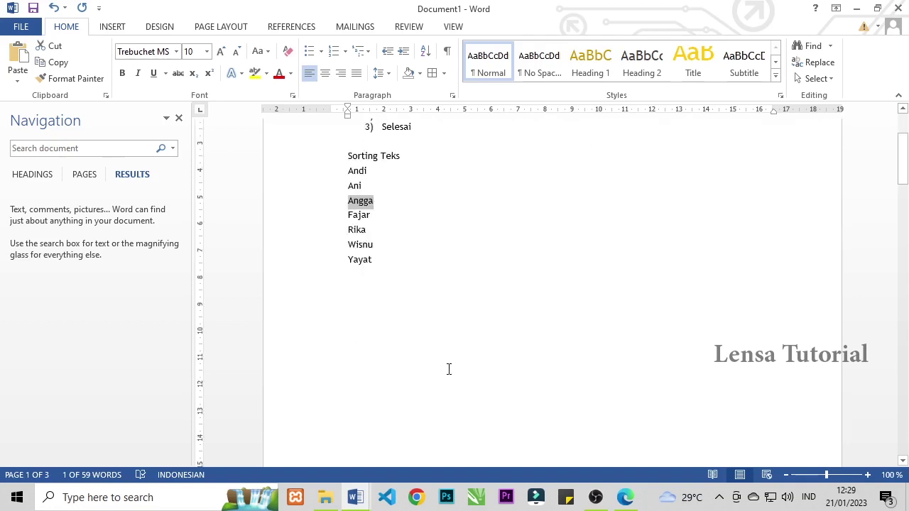
pyautogui.click(178, 118)
pyautogui.scroll(3, 419, 359)
pyautogui.scroll(10, 427, 361)
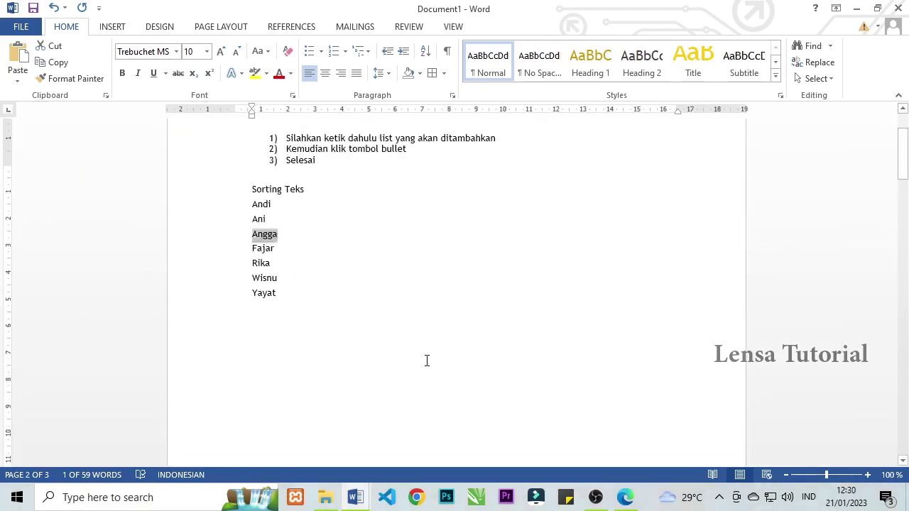
# Select the bordered two-line paragraph on page 3 and preview the available styles on it in the expanded style gallery.
pyautogui.scroll(-10, 554, 305)
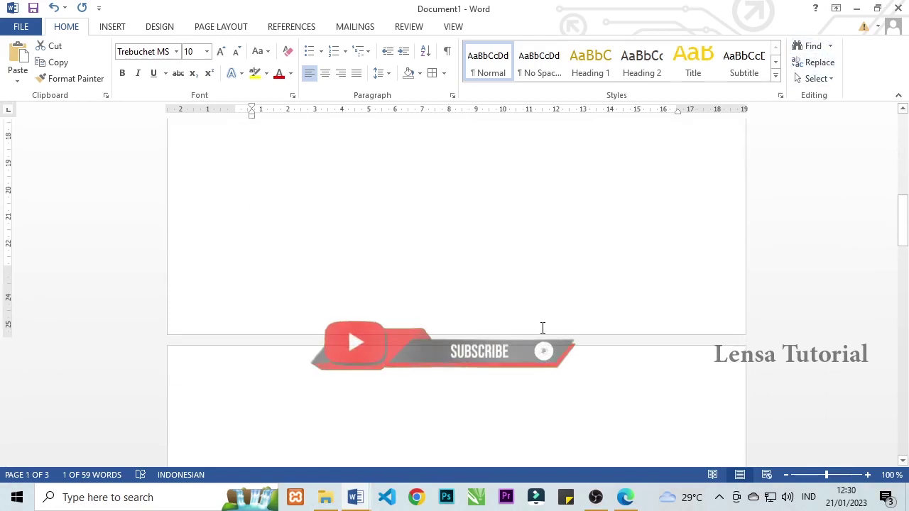
pyautogui.scroll(-3, 542, 335)
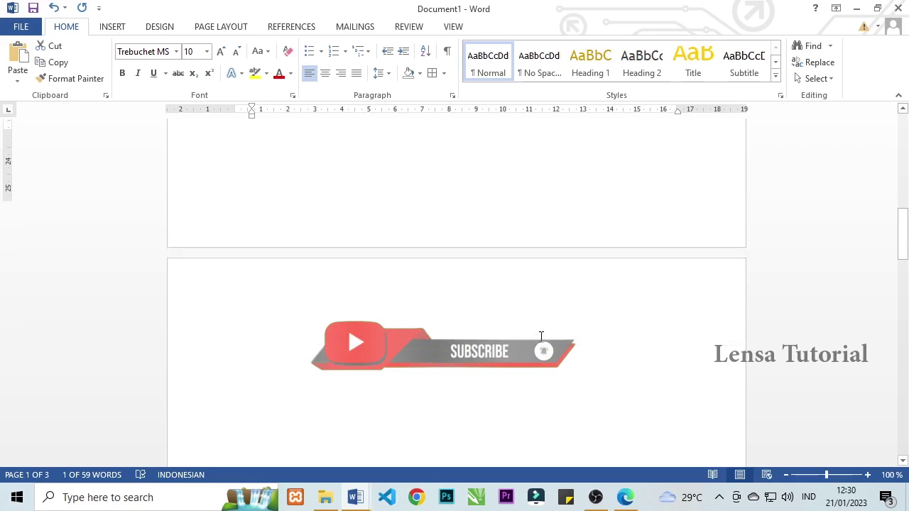
pyautogui.scroll(-3, 540, 337)
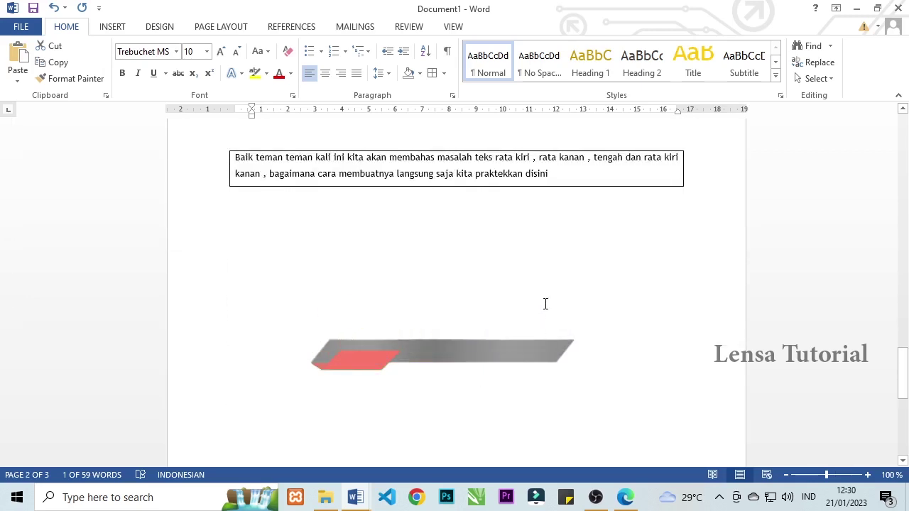
pyautogui.scroll(2, 544, 305)
pyautogui.moveTo(553, 276); pyautogui.dragTo(212, 266)
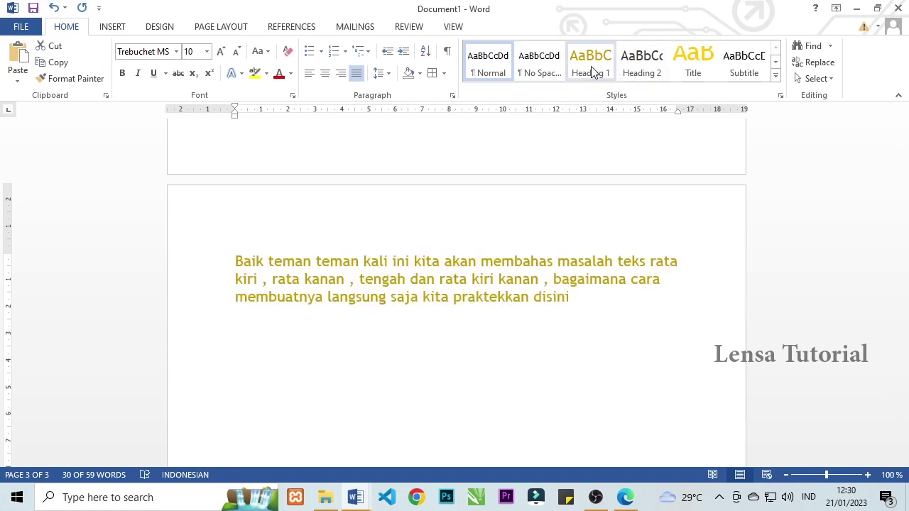
pyautogui.click(775, 62)
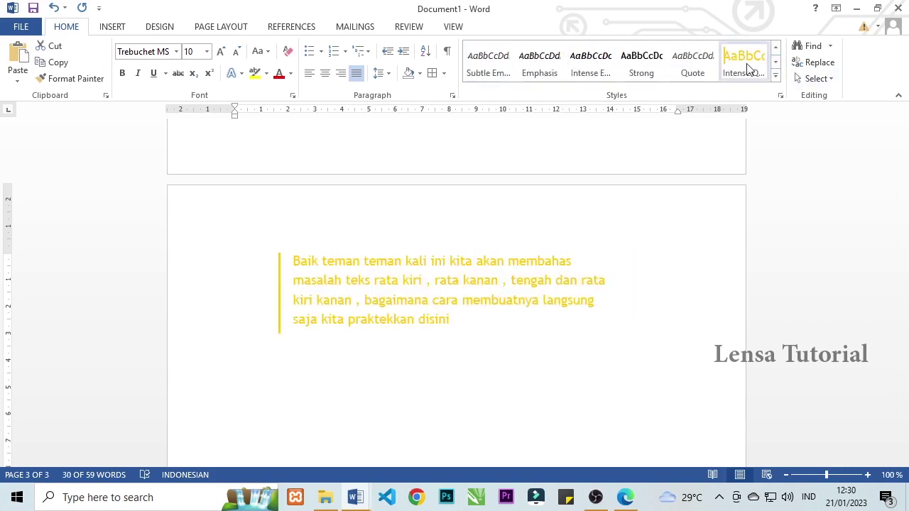
pyautogui.click(776, 74)
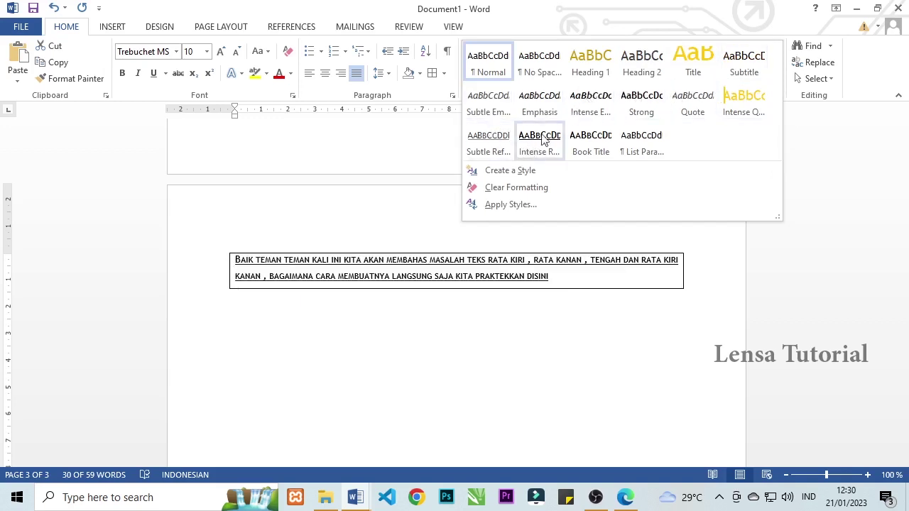
# Examine the base style and font options for creating a new style from the selected paragraph's formatting, and exit without creating it.
pyautogui.click(520, 172)
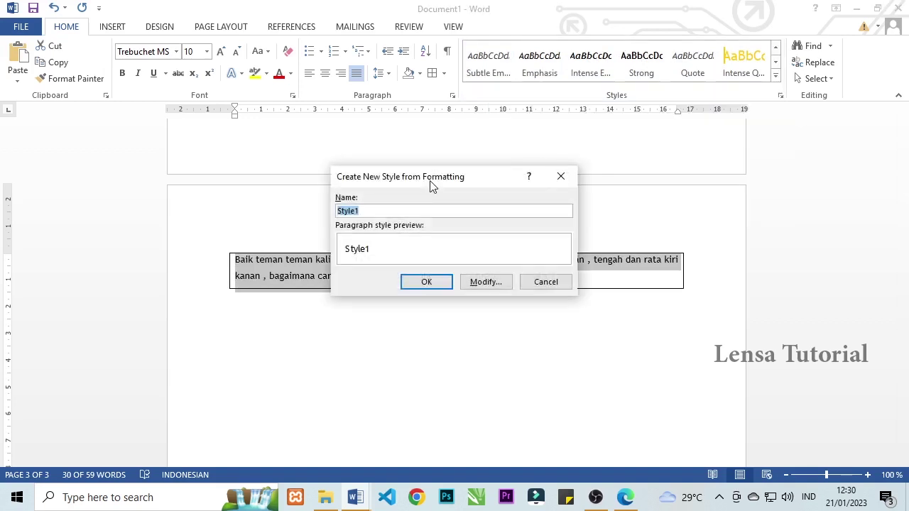
pyautogui.moveTo(430, 184); pyautogui.dragTo(445, 209)
pyautogui.click(495, 307)
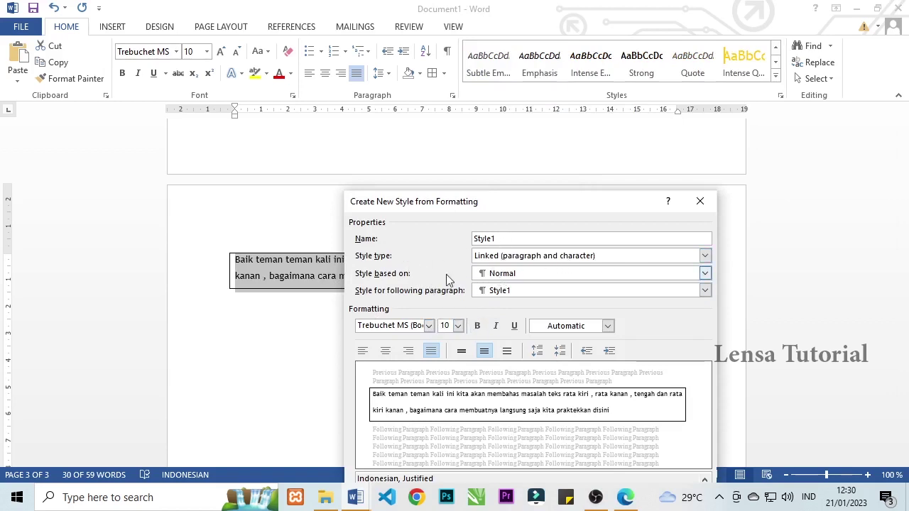
pyautogui.click(590, 275)
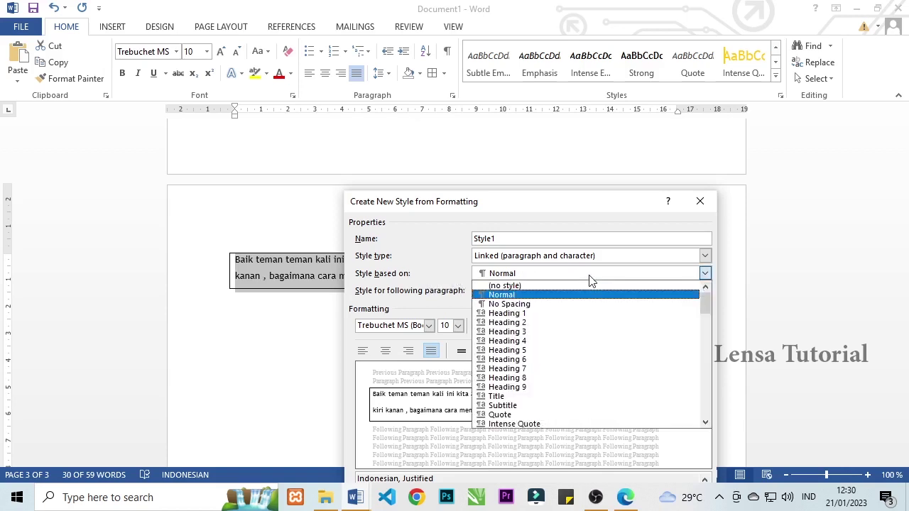
pyautogui.click(549, 278)
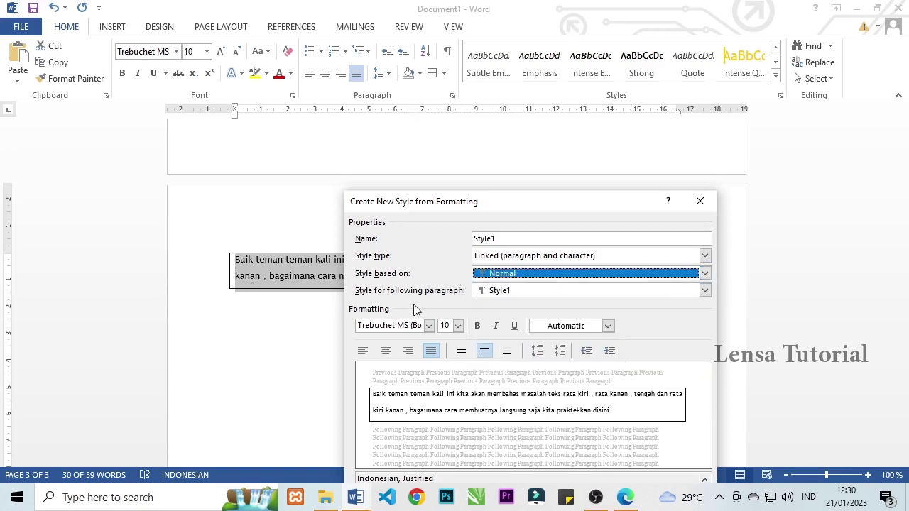
pyautogui.click(484, 349)
pyautogui.click(429, 326)
pyautogui.click(429, 326)
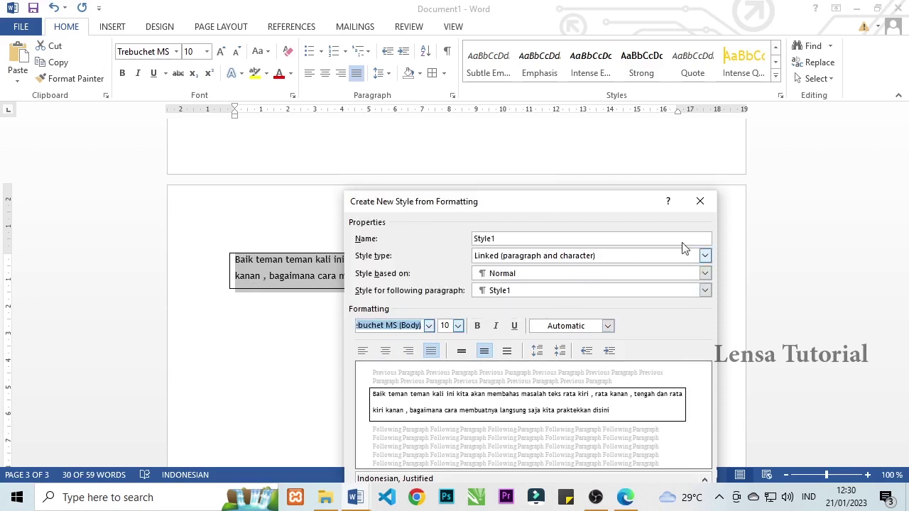
pyautogui.click(699, 201)
# Apply the Intense Quote style to the selected page 3 paragraph and leave the text deselected.
pyautogui.click(753, 56)
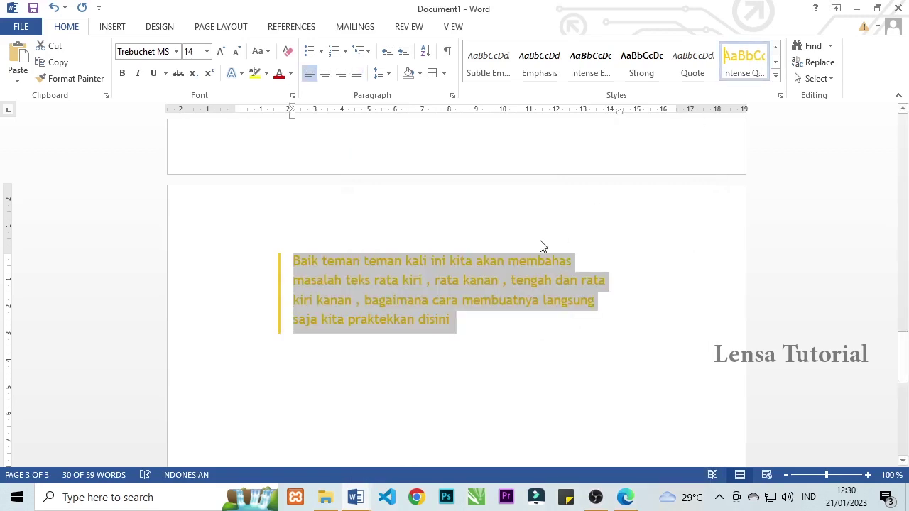
pyautogui.click(476, 311)
pyautogui.moveTo(461, 327); pyautogui.dragTo(294, 262)
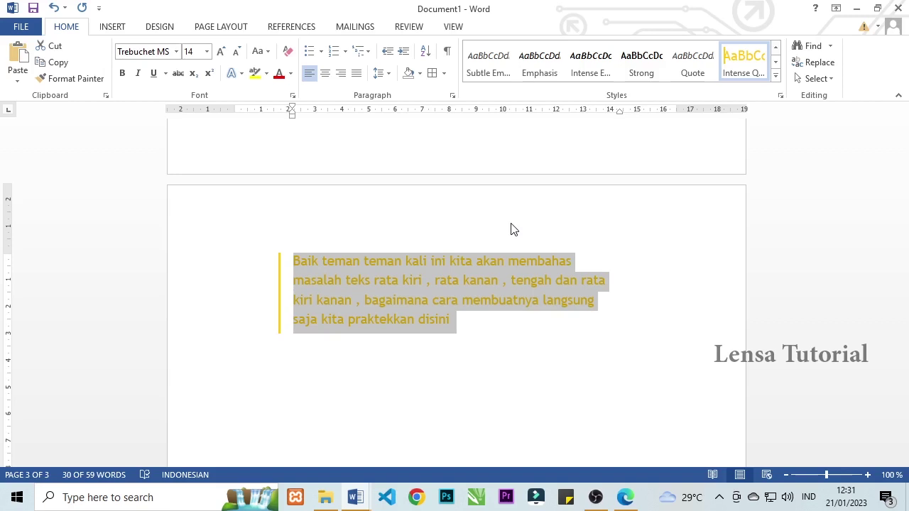
pyautogui.click(483, 330)
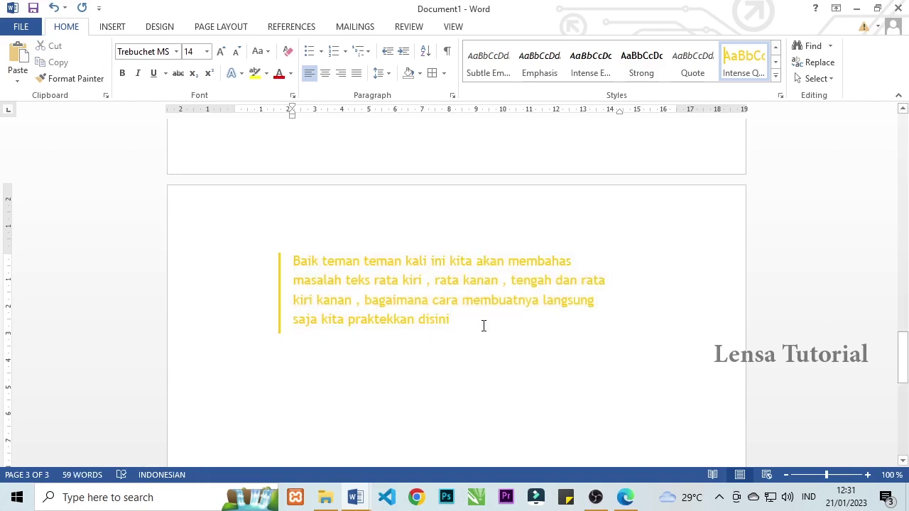